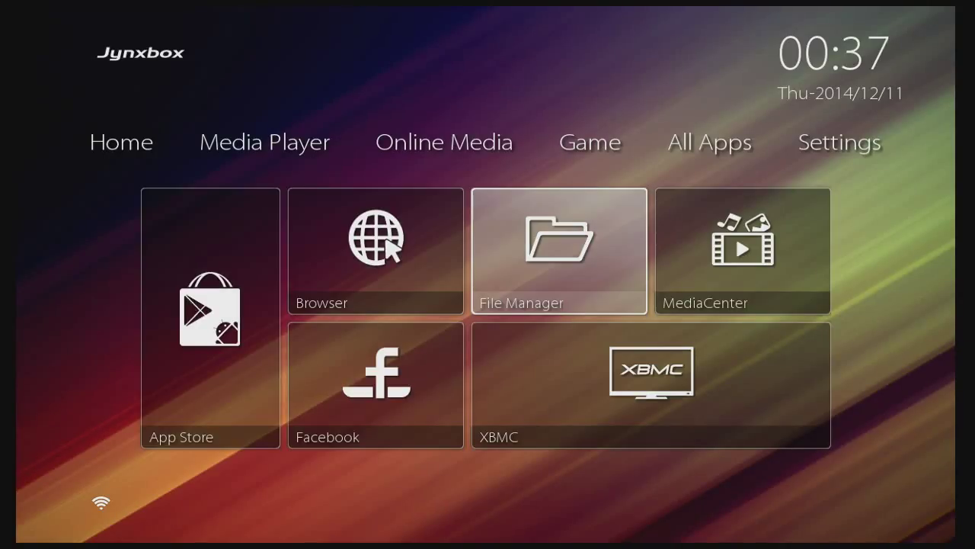
- Look over the Home screen's app tiles and the category headings above them
key(Right)
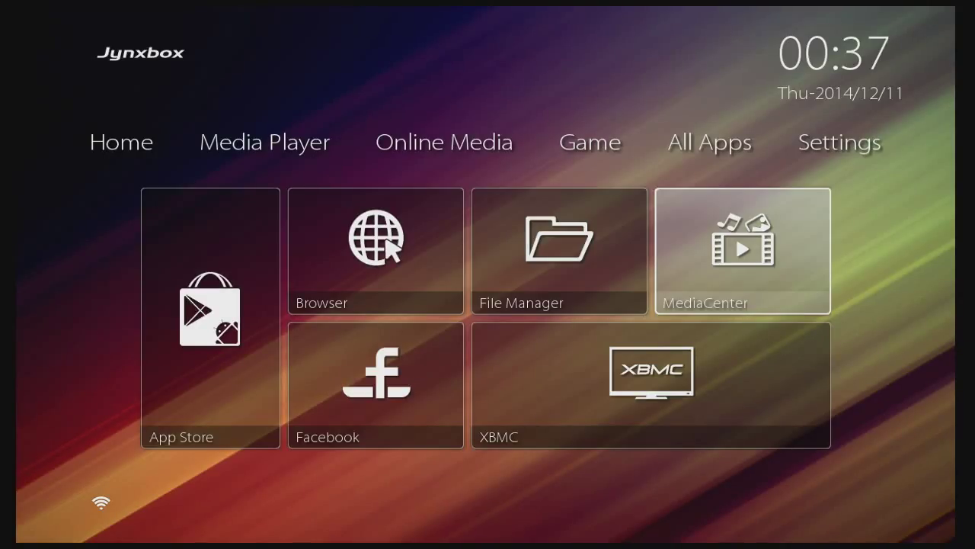
key(Up)
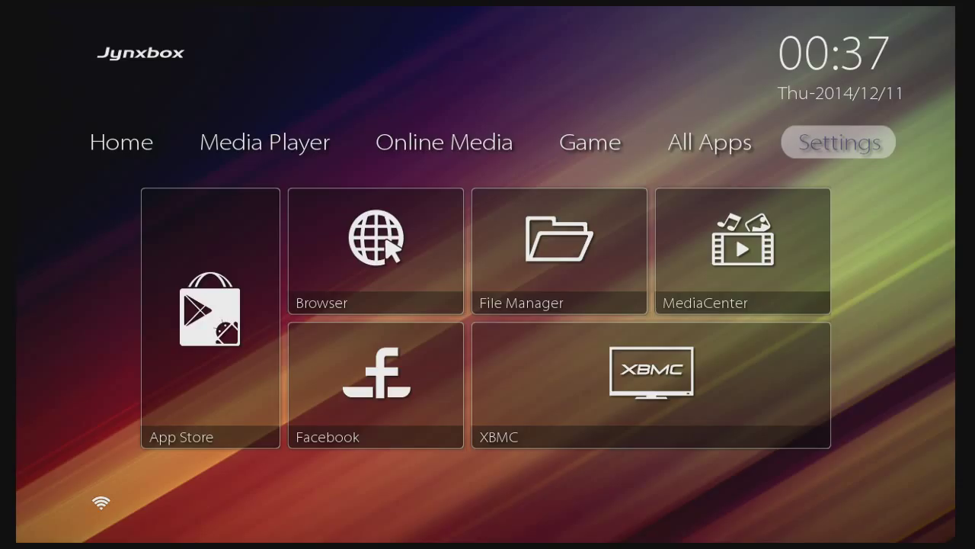
key(Left)
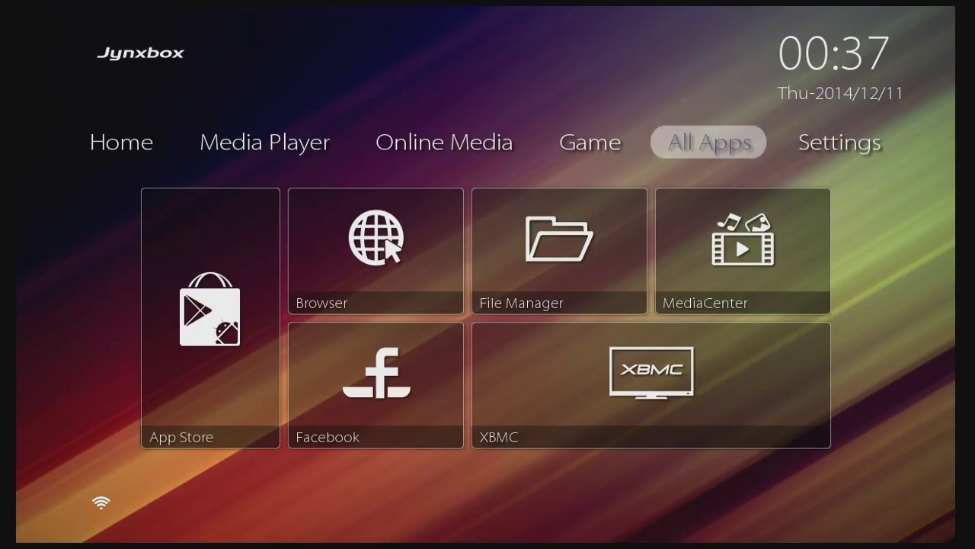
key(Left)
key(Down)
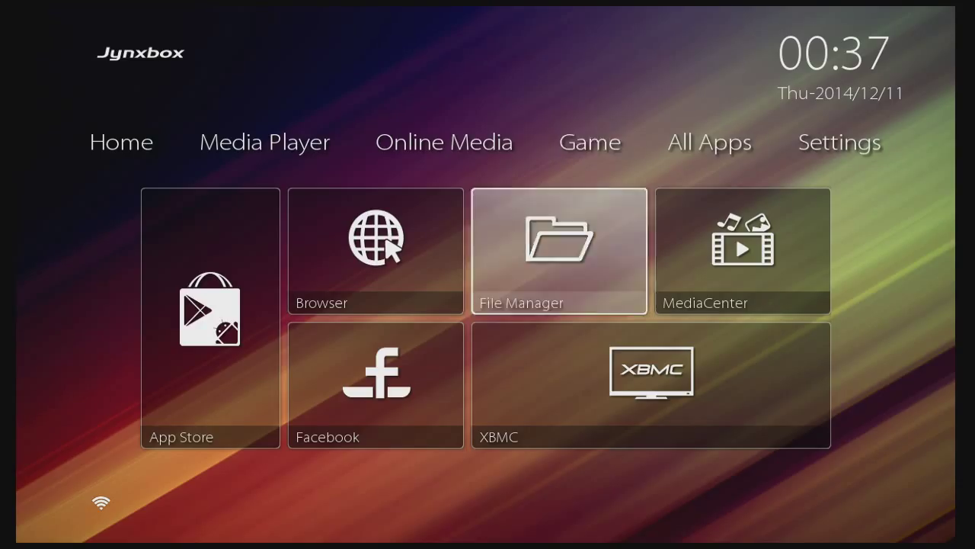
key(Left)
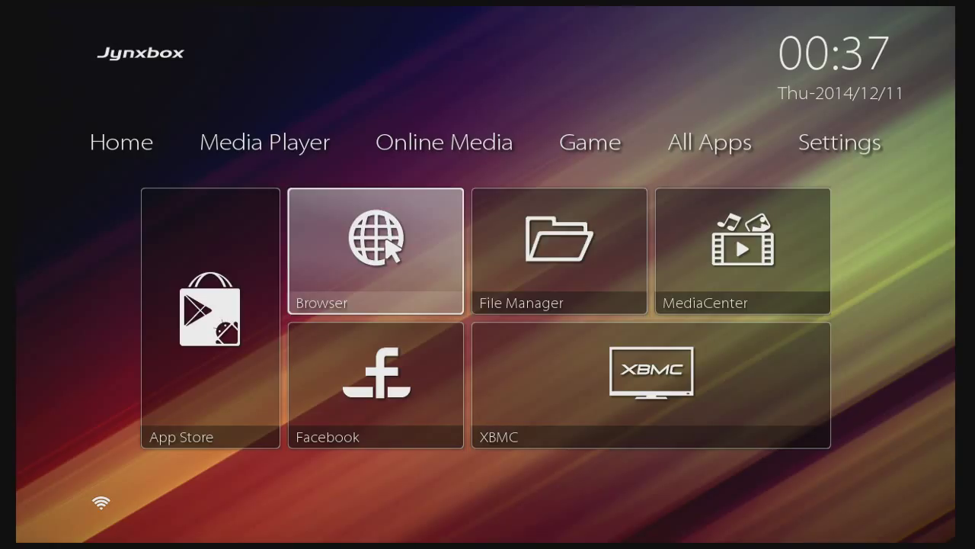
key(Right)
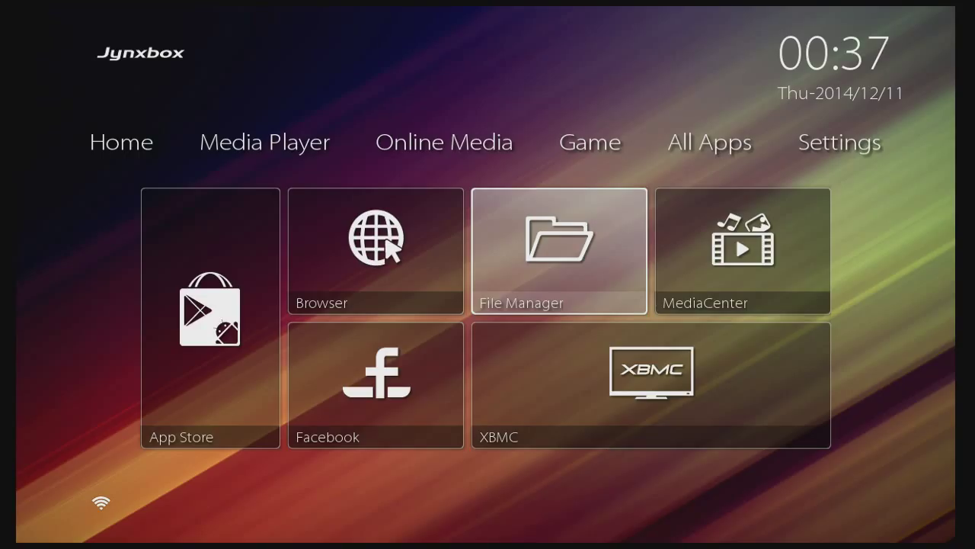
key(Up)
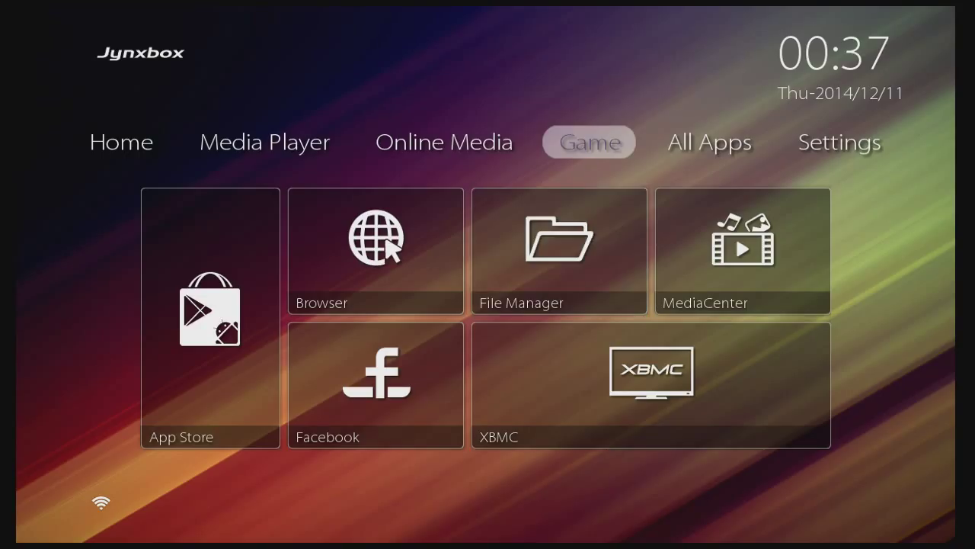
key(Left)
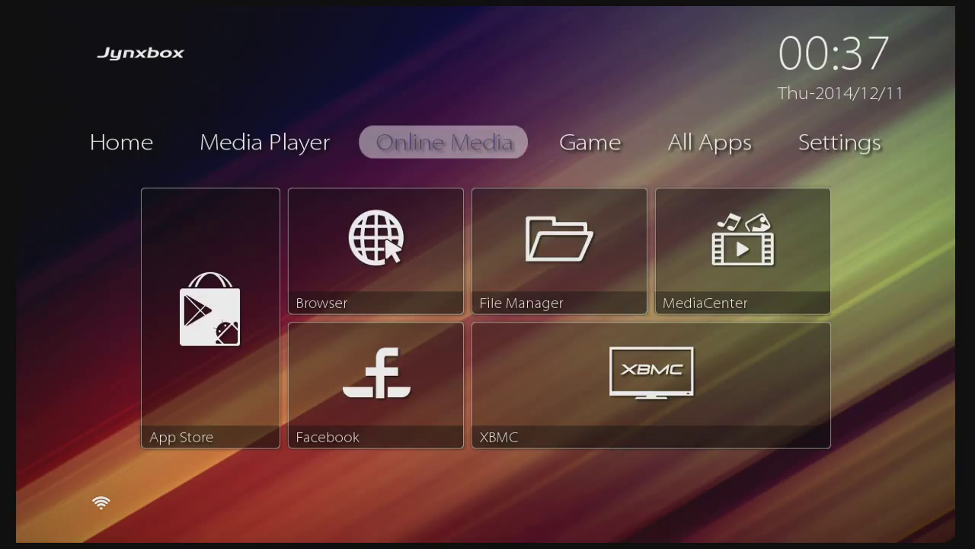
key(Left)
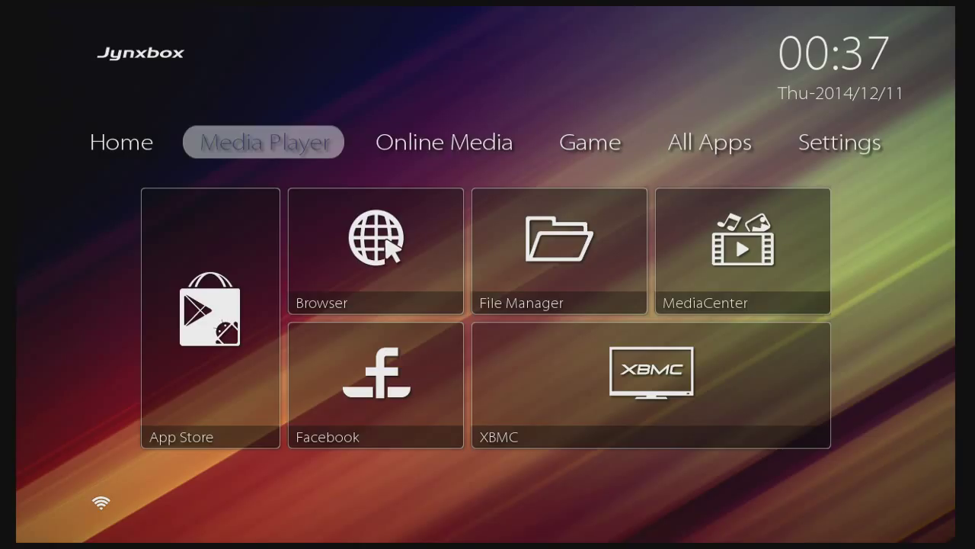
key(Left)
key(Down)
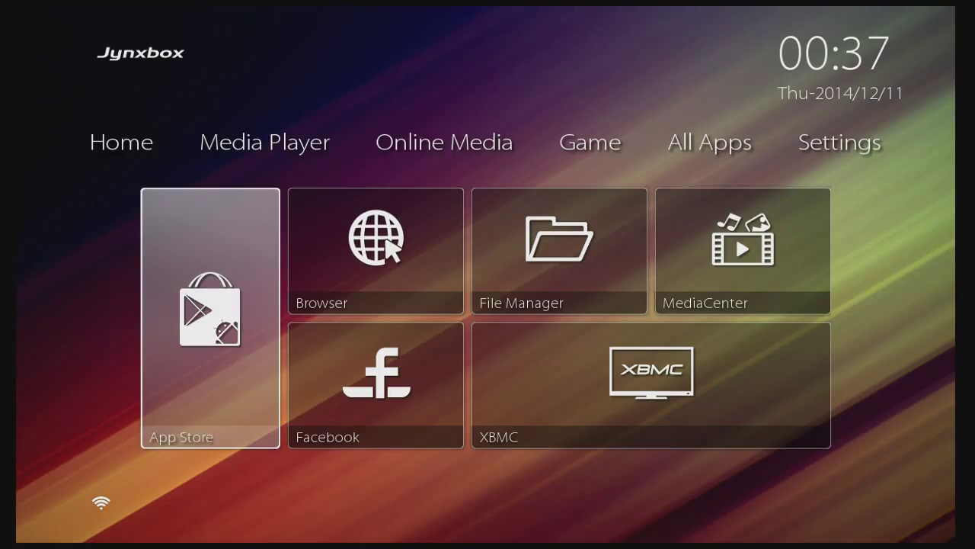
key(Up)
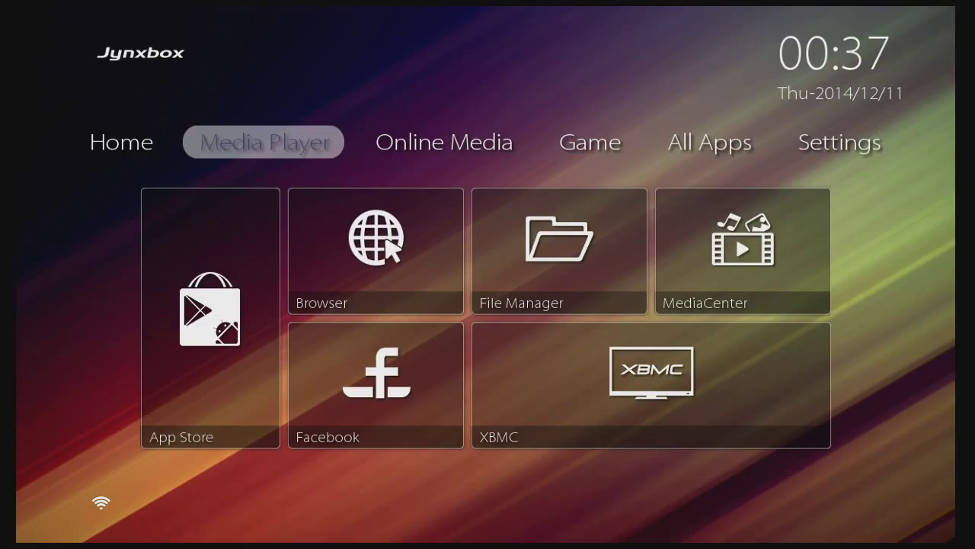
key(Right)
key(Right)
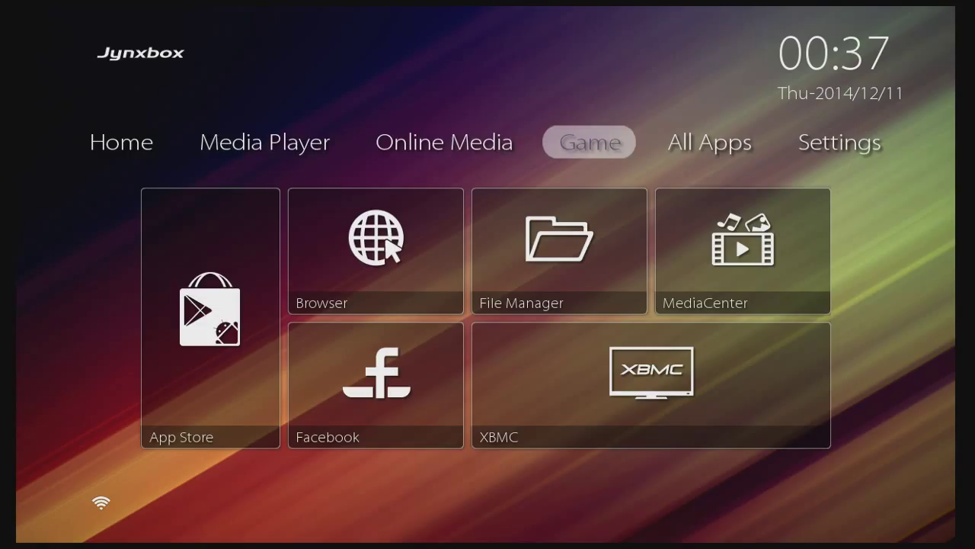
- Look through the apps in the Game, Online Media and Media Player categories and return to Home
key(Down)
key(Down)
key(Up)
key(Up)
key(Left)
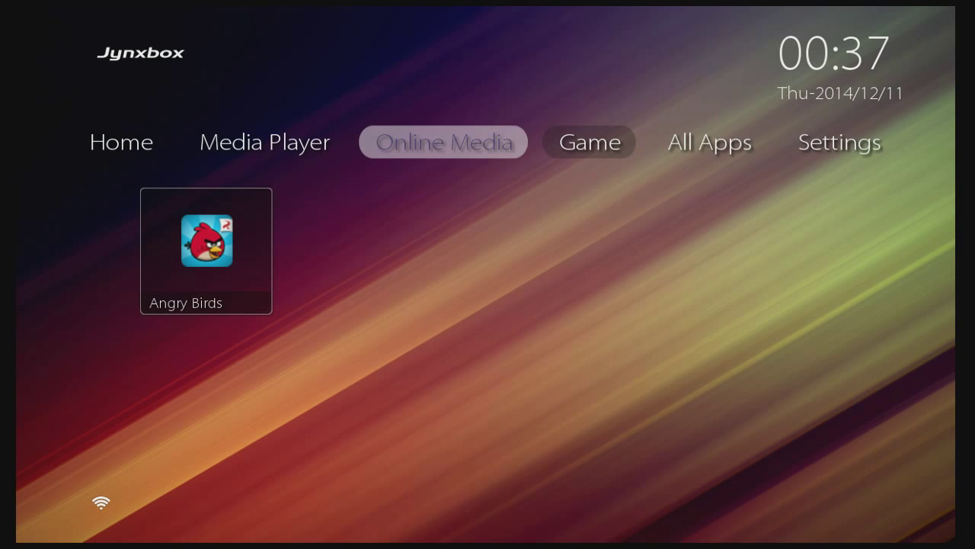
key(Left)
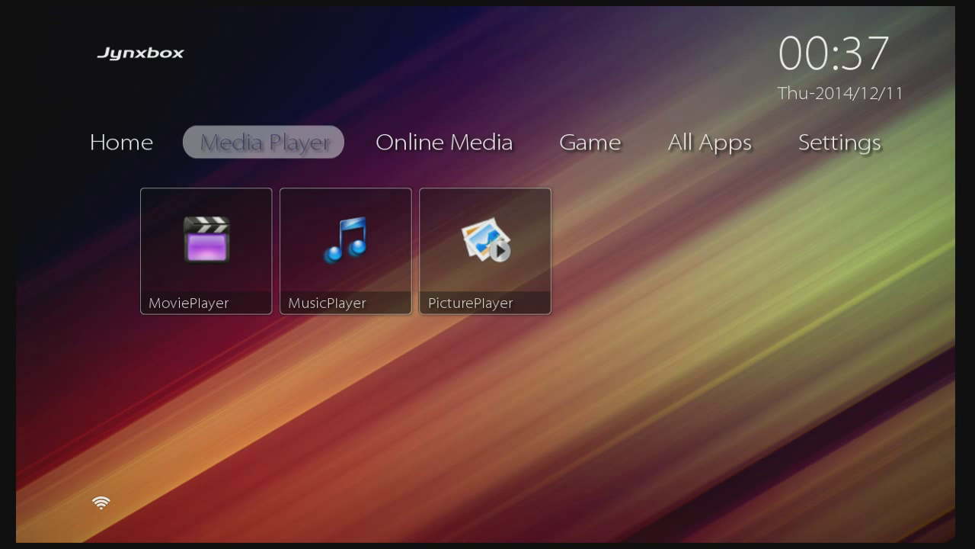
key(Left)
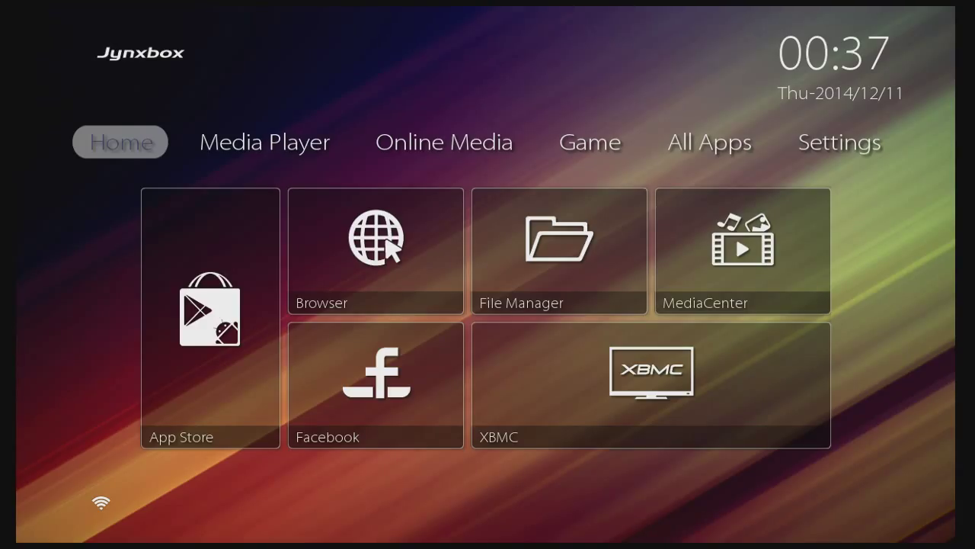
- Open the Play Store from the Home screen and search it for Code Red Launcher
key(Down)
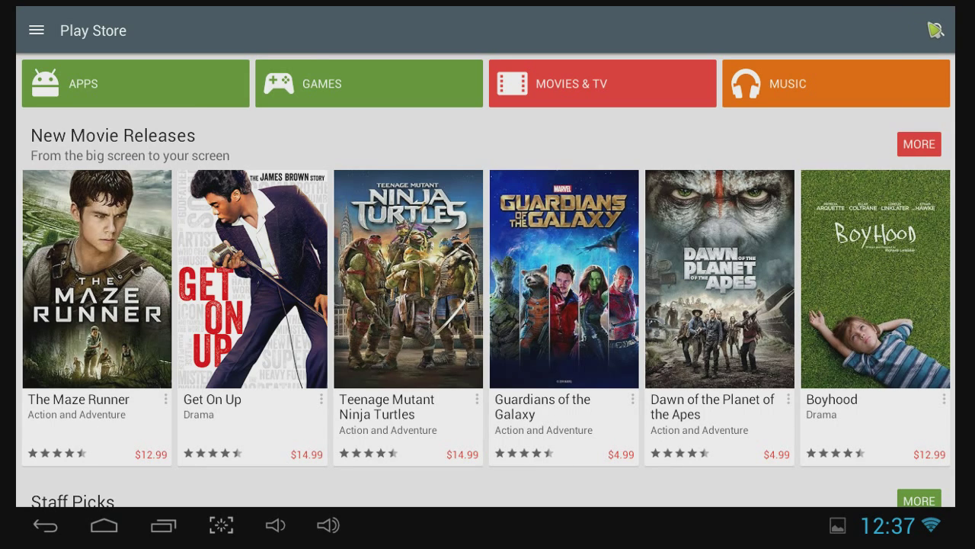
click(939, 29)
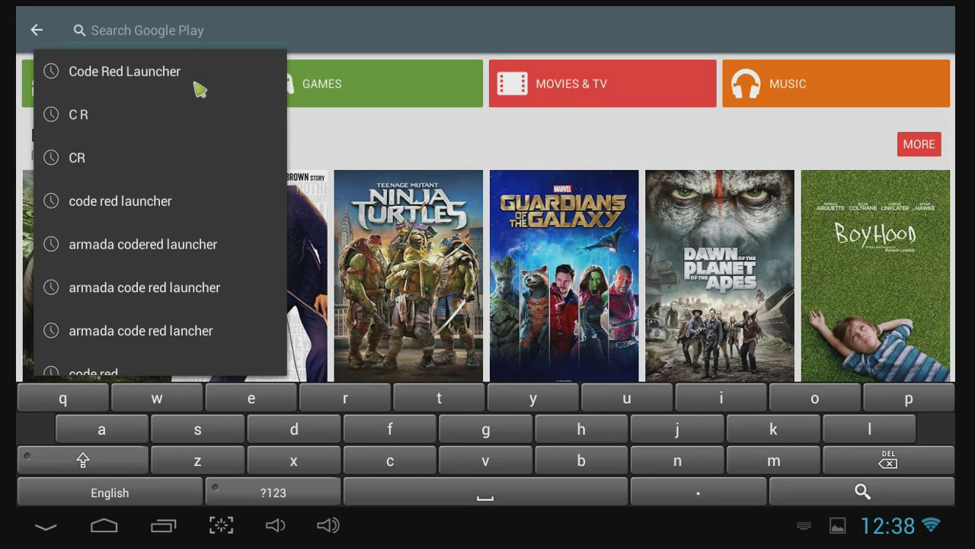
click(199, 90)
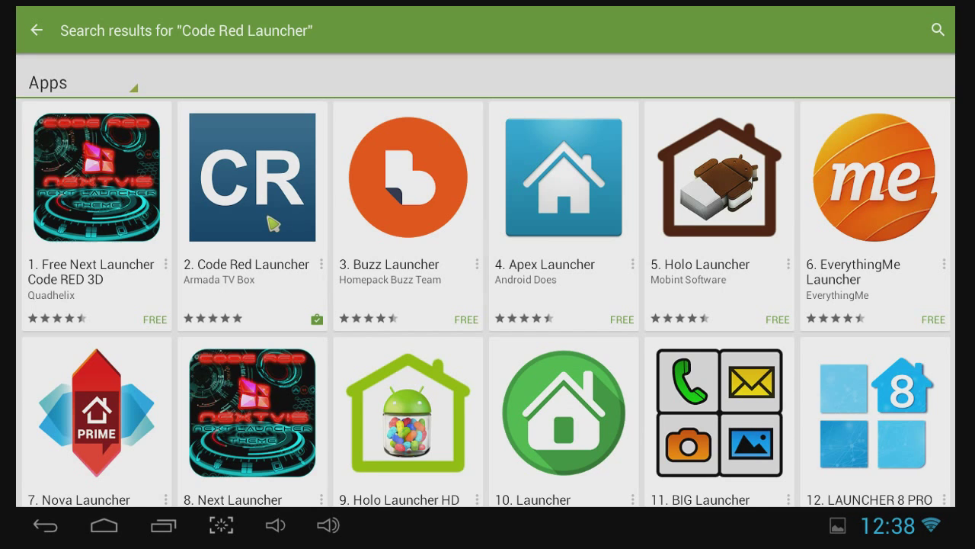
- Install Code Red Launcher by Armada TV Box, accepting the access permissions it requests
click(272, 223)
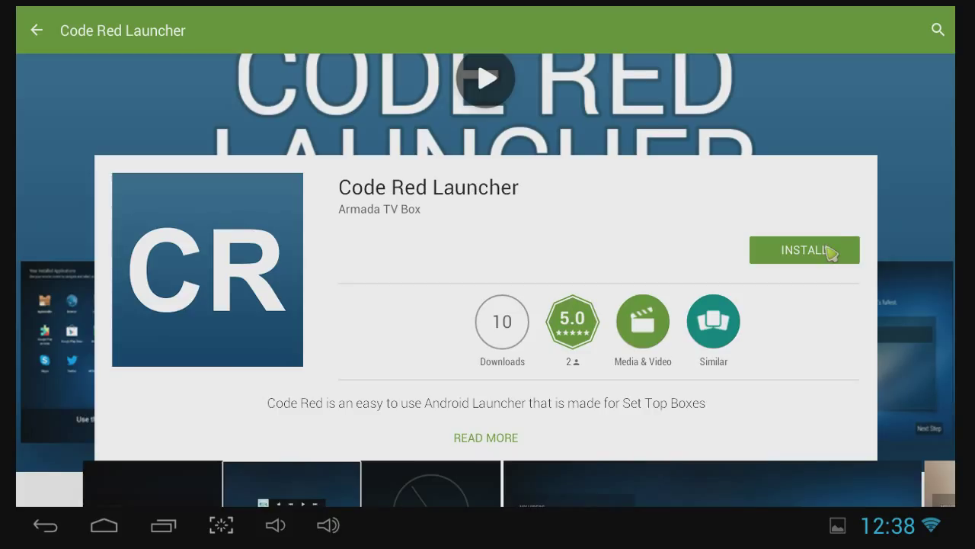
click(830, 253)
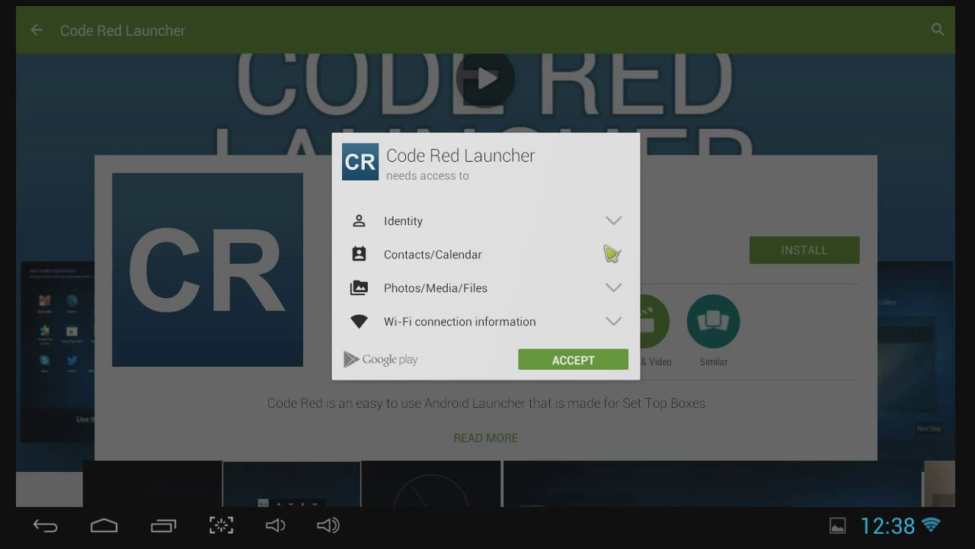
click(606, 365)
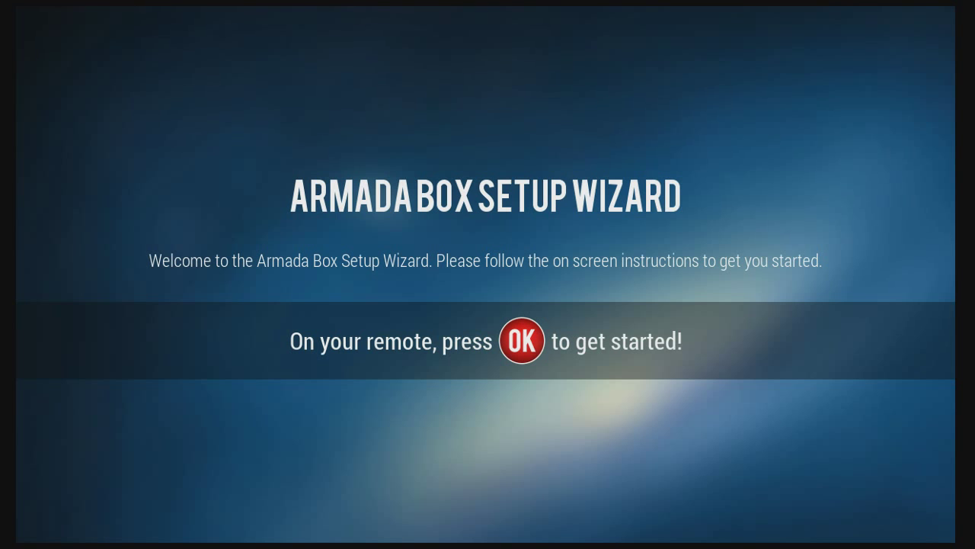
- Run the Armada Box Setup Wizard, going through the online accounts list from Google to Youtube and continuing without signing in
key(Return)
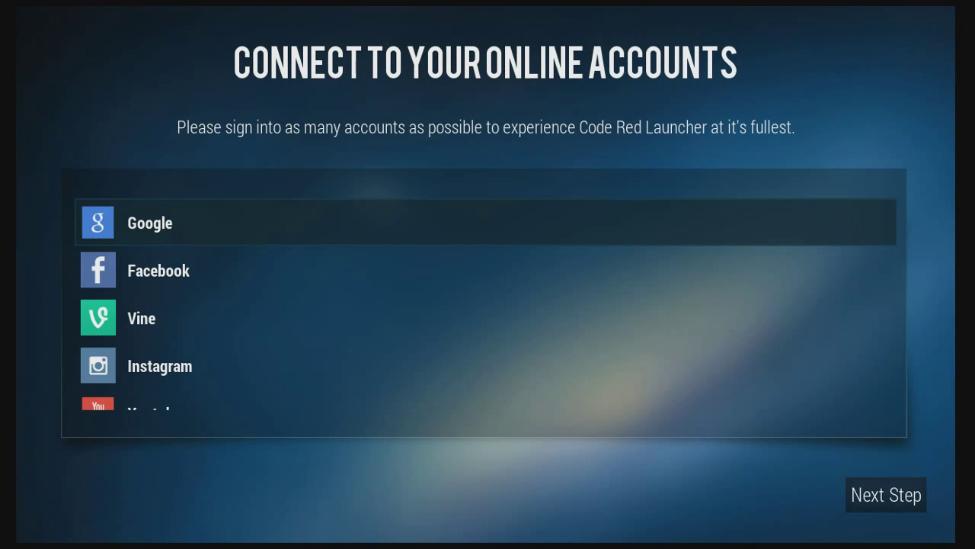
click(488, 270)
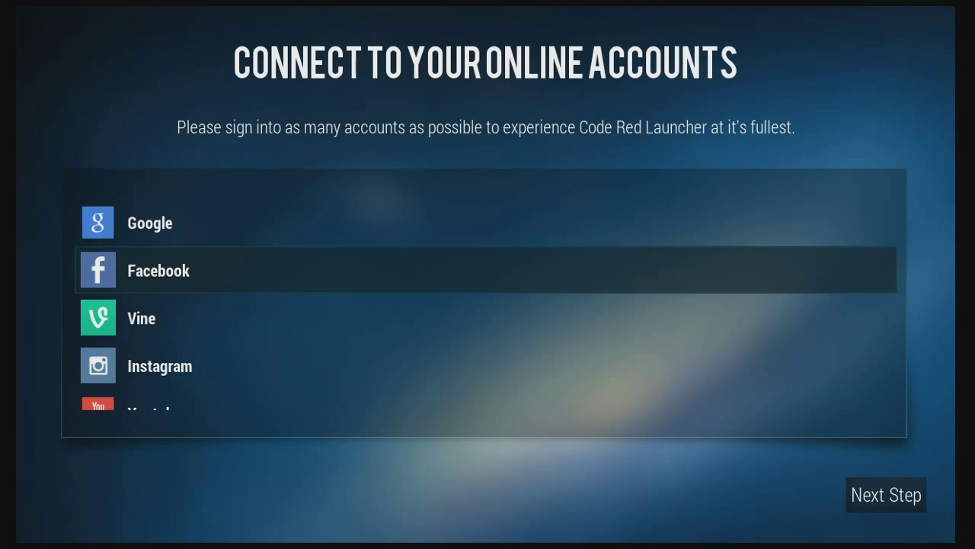
click(488, 317)
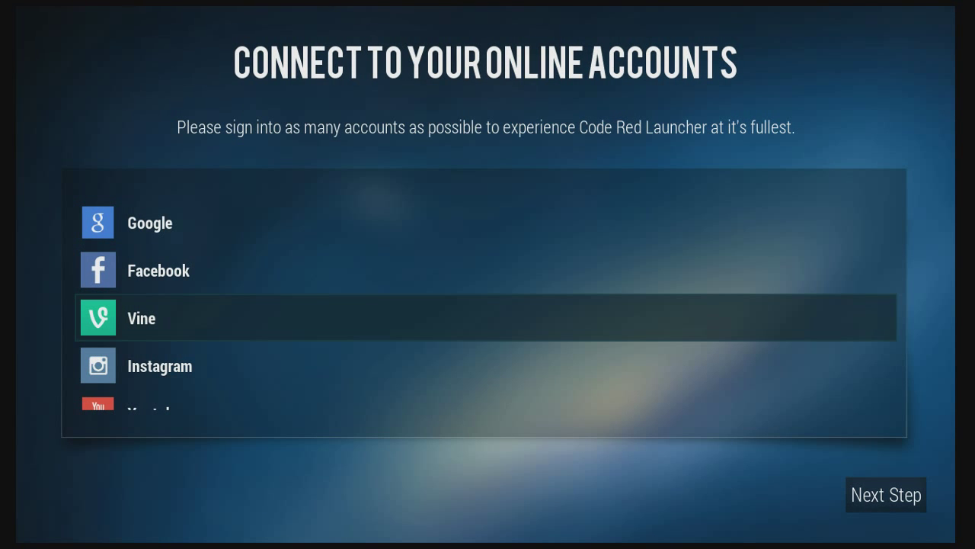
click(487, 365)
click(488, 404)
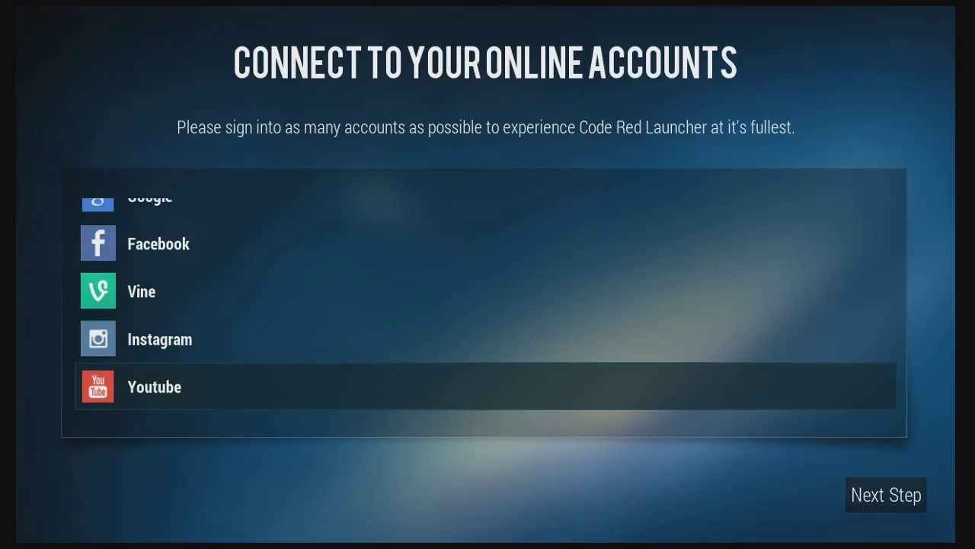
click(488, 339)
click(488, 291)
click(488, 244)
click(488, 200)
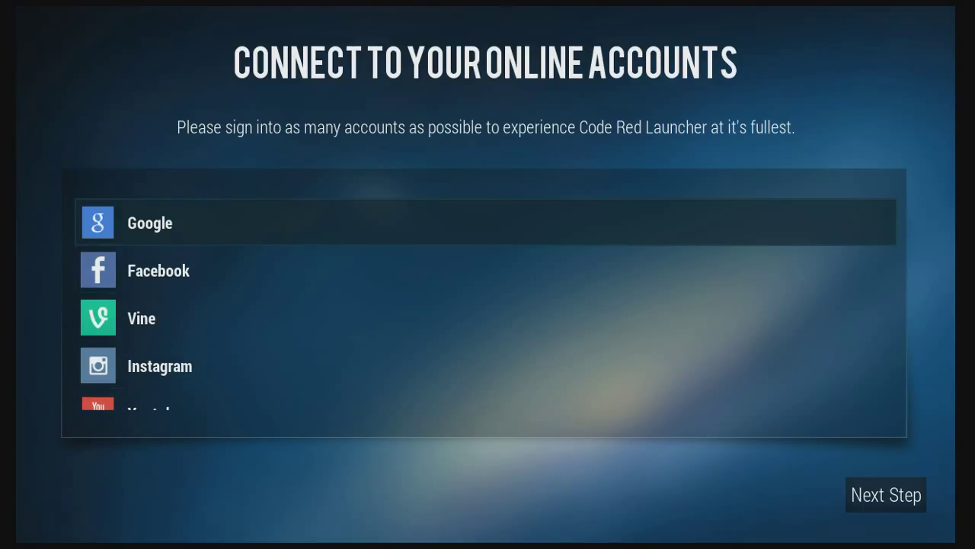
click(488, 271)
click(488, 318)
click(488, 365)
click(488, 403)
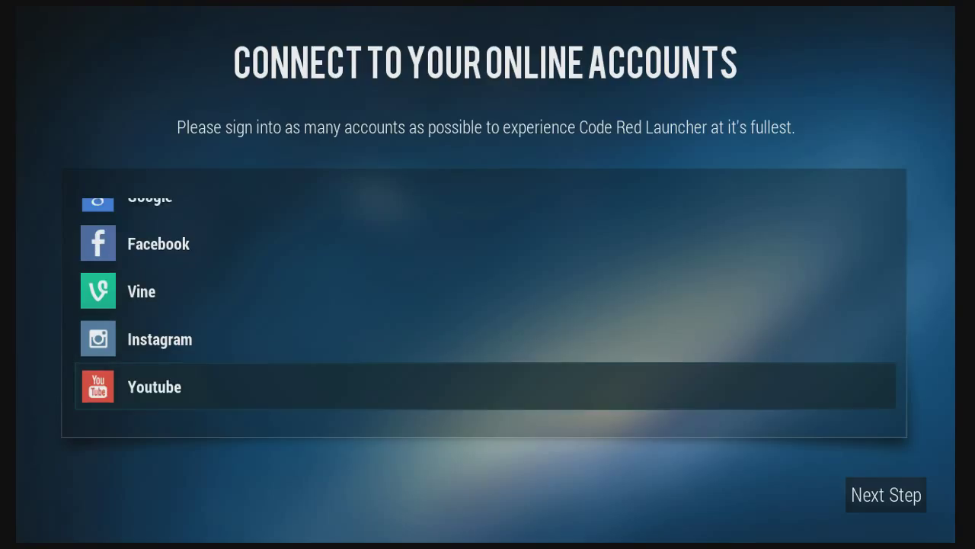
click(886, 495)
click(487, 398)
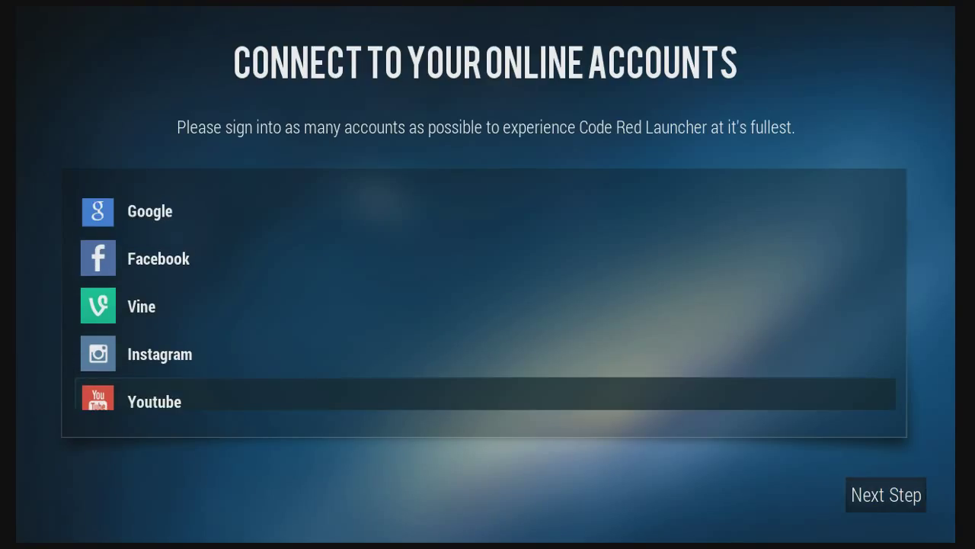
click(488, 353)
click(488, 305)
click(487, 258)
click(488, 211)
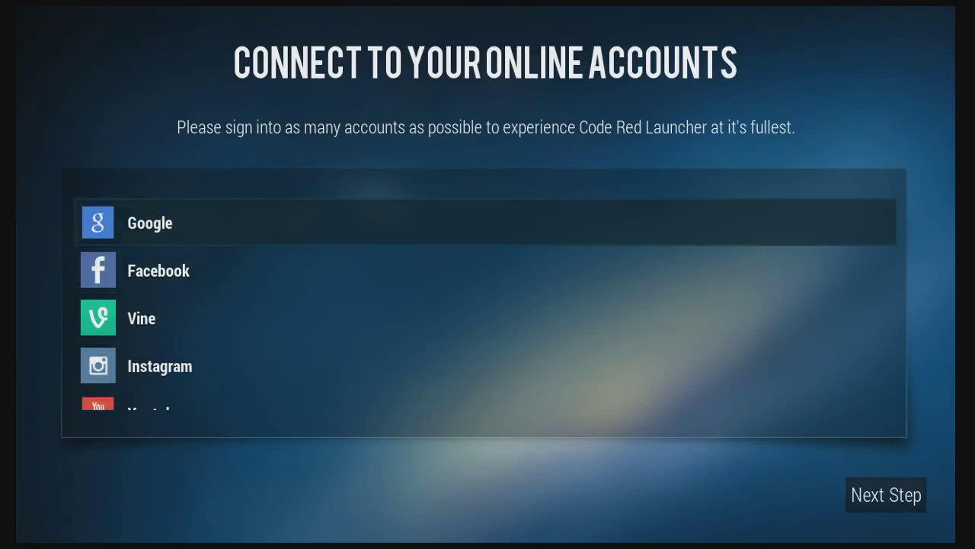
click(488, 270)
click(488, 318)
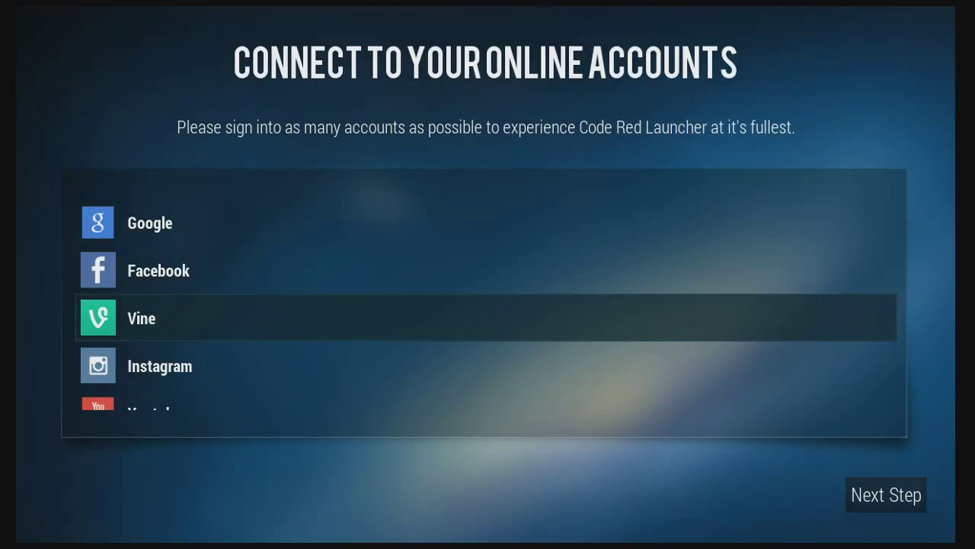
click(488, 365)
click(488, 270)
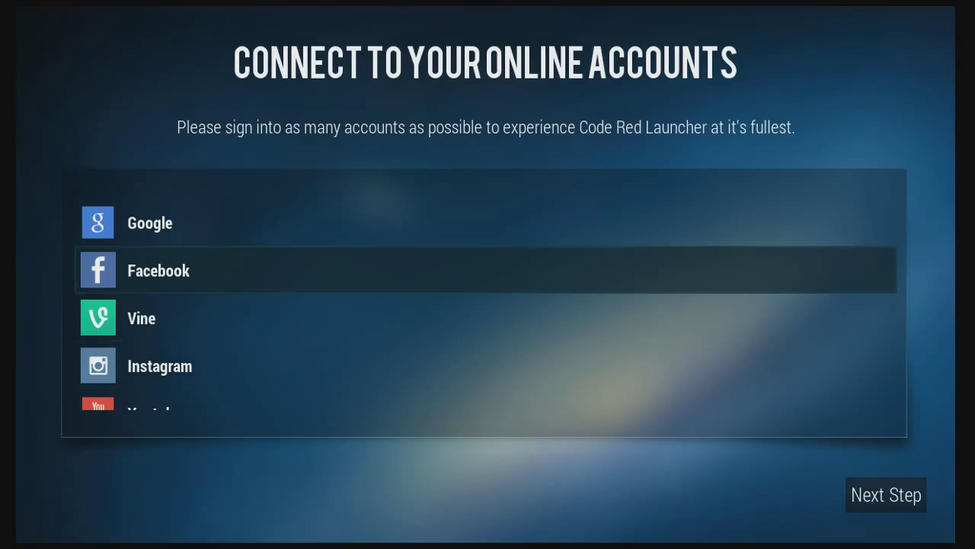
click(488, 366)
click(487, 404)
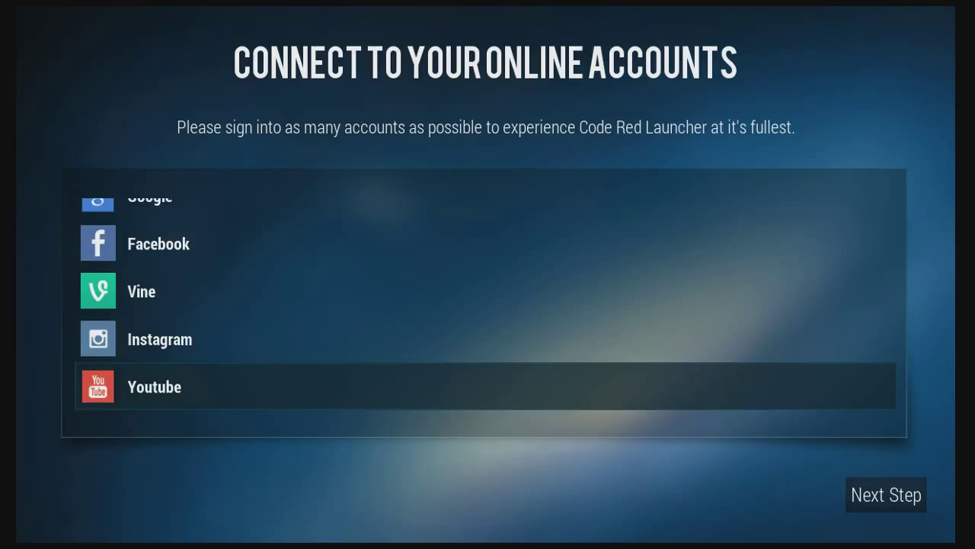
click(885, 494)
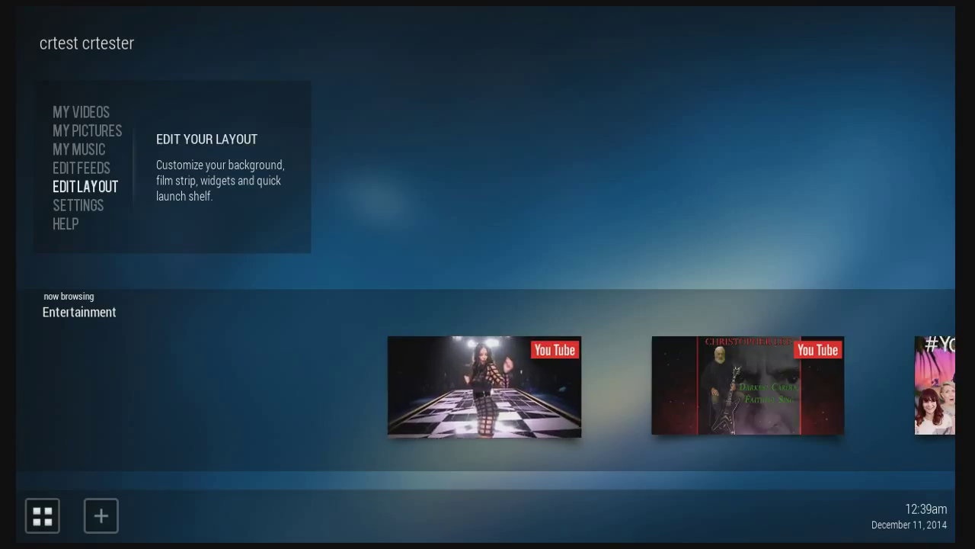
- Look over the remaining home menu entries and browse back and forth through the YouTube and Vimeo videos in the Entertainment feed
key(Down)
key(Down)
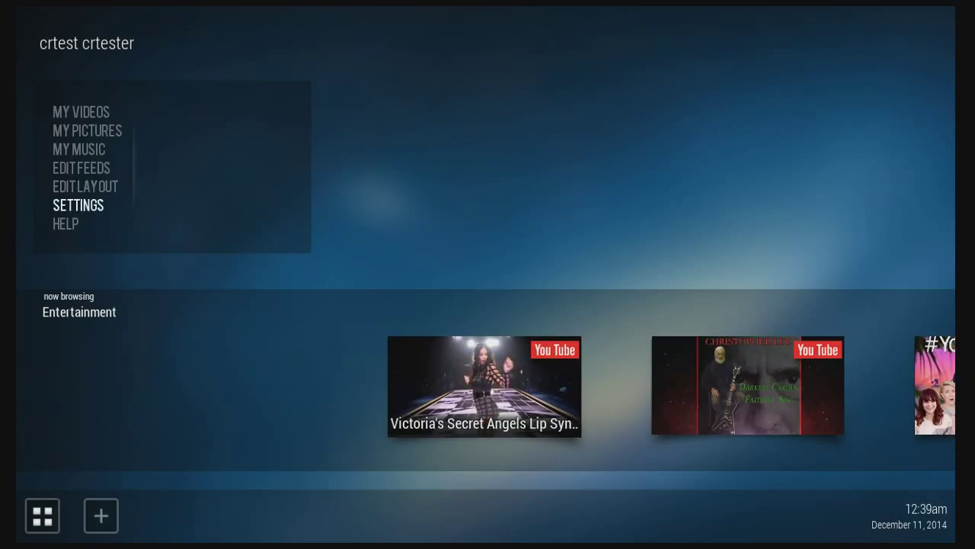
key(Down)
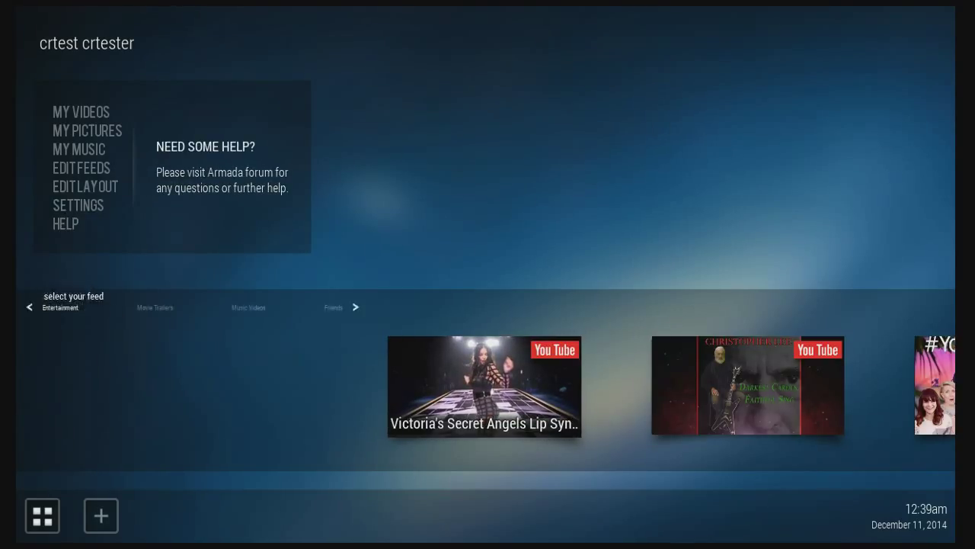
key(Down)
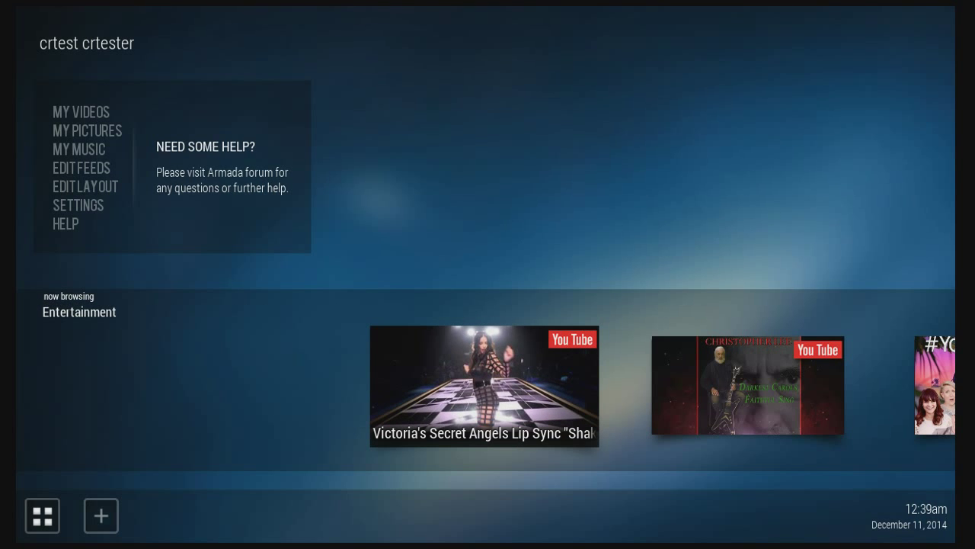
key(Right)
key(Right)
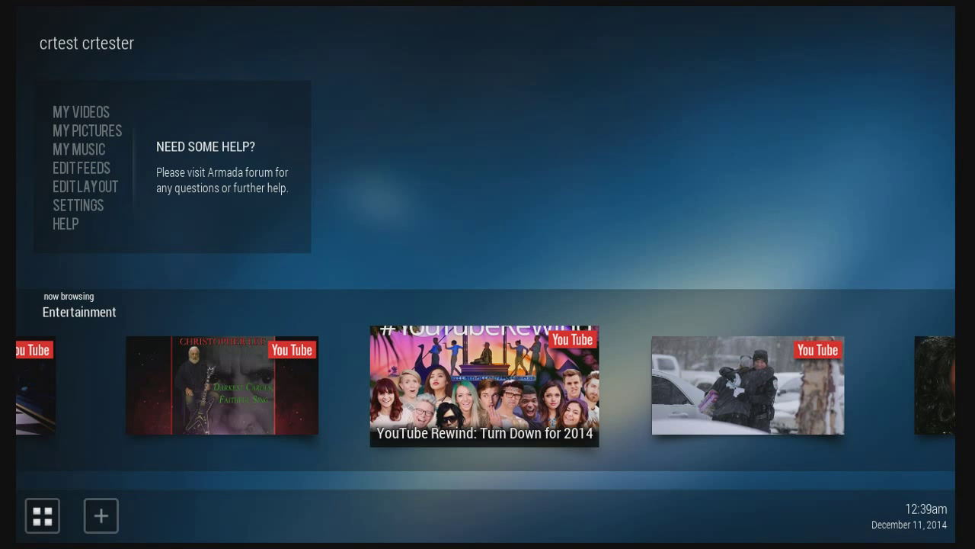
key(Right)
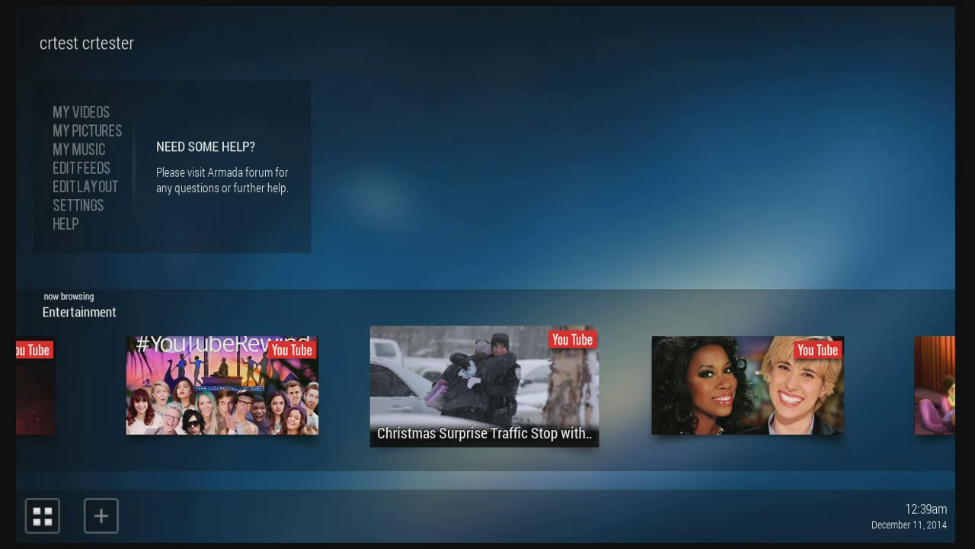
key(Right)
key(Right)
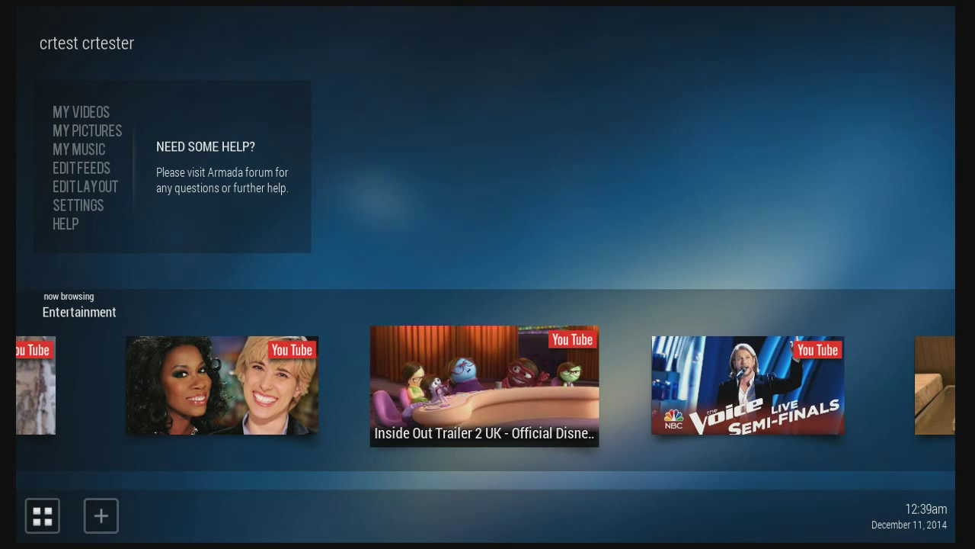
key(Right)
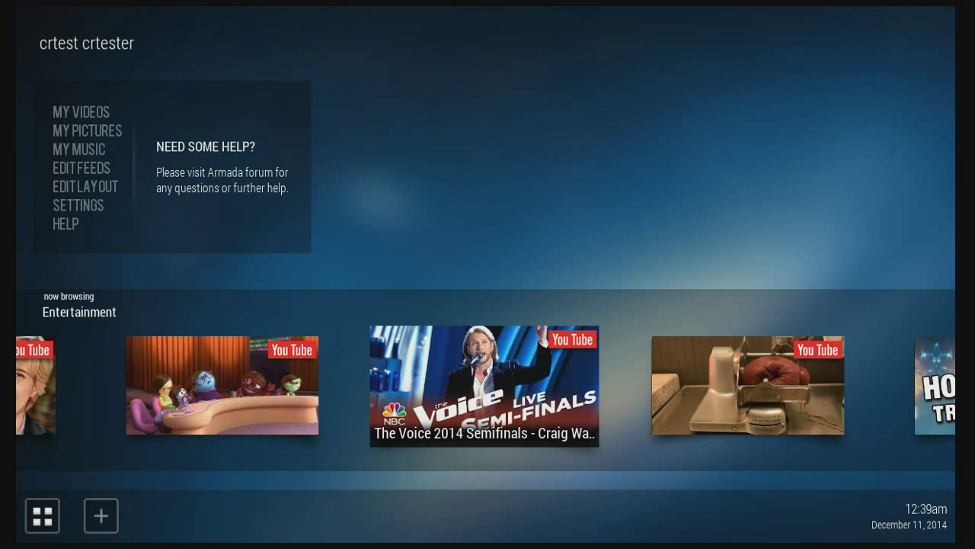
key(Right)
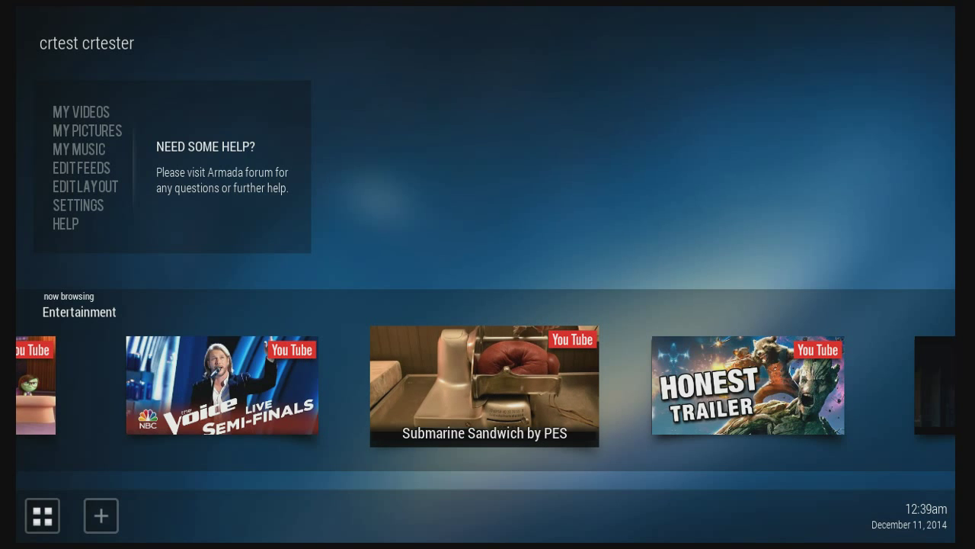
key(Right)
key(Right)
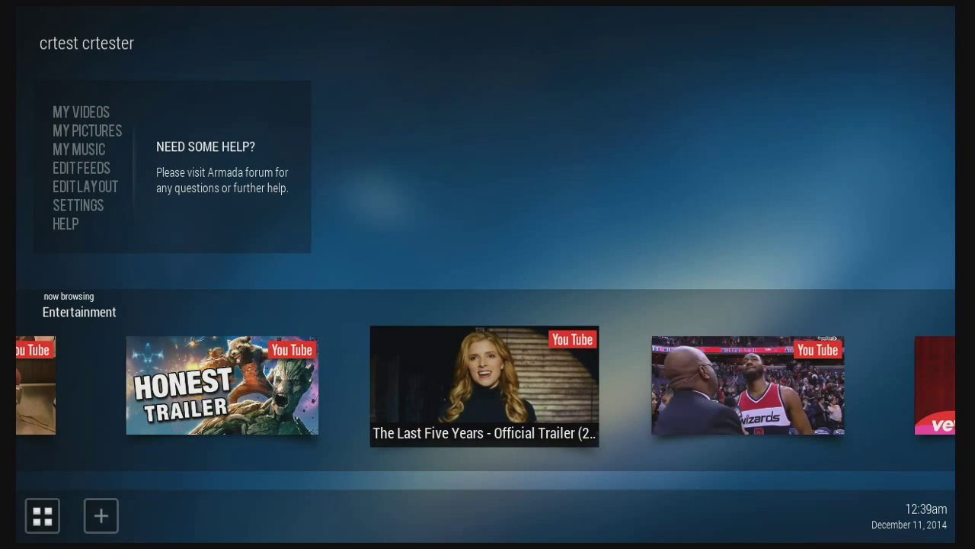
key(Right)
key(Right)
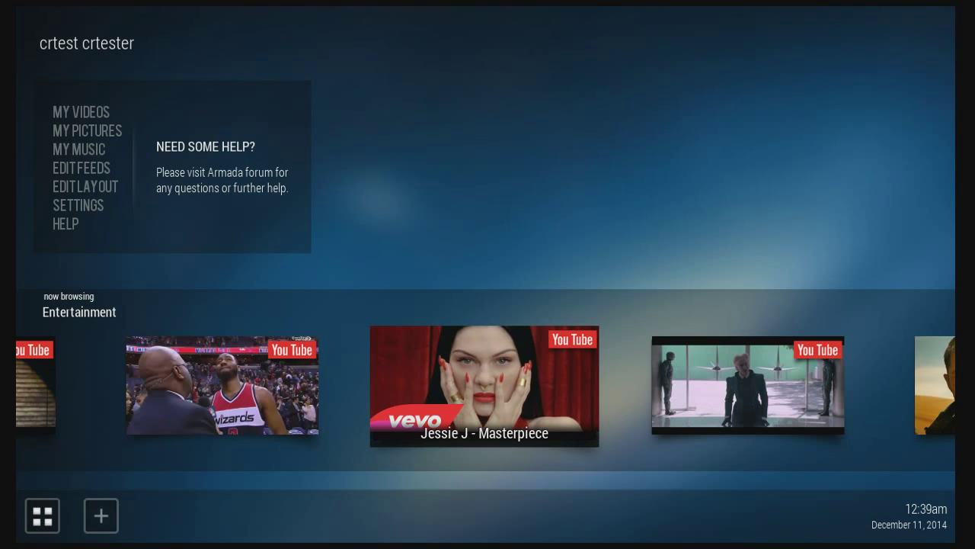
key(Right)
key(Right)
key(Right)
key(Right)
key(Right)
key(Right)
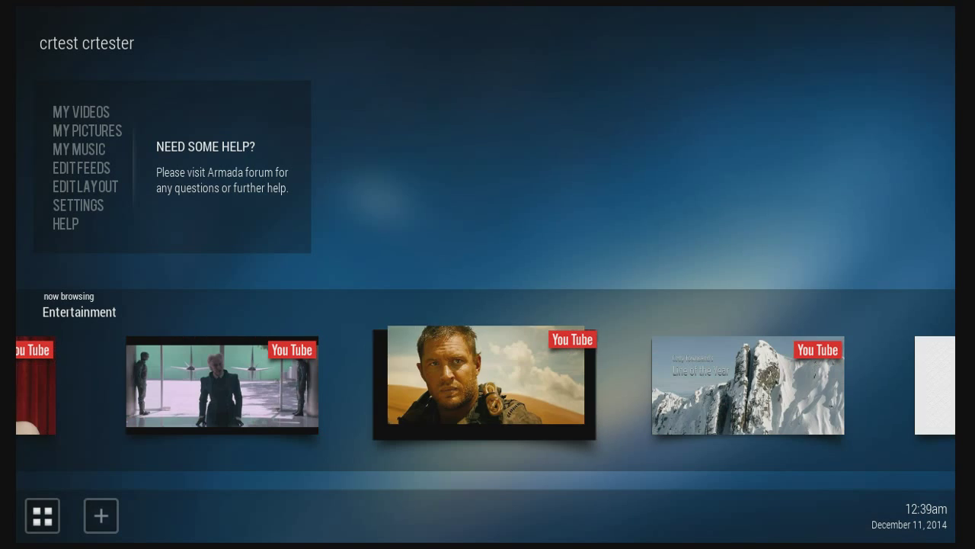
key(Right)
key(Right)
key(Right)
key(Right)
key(Right)
key(Right)
key(Right)
key(Right)
key(Right)
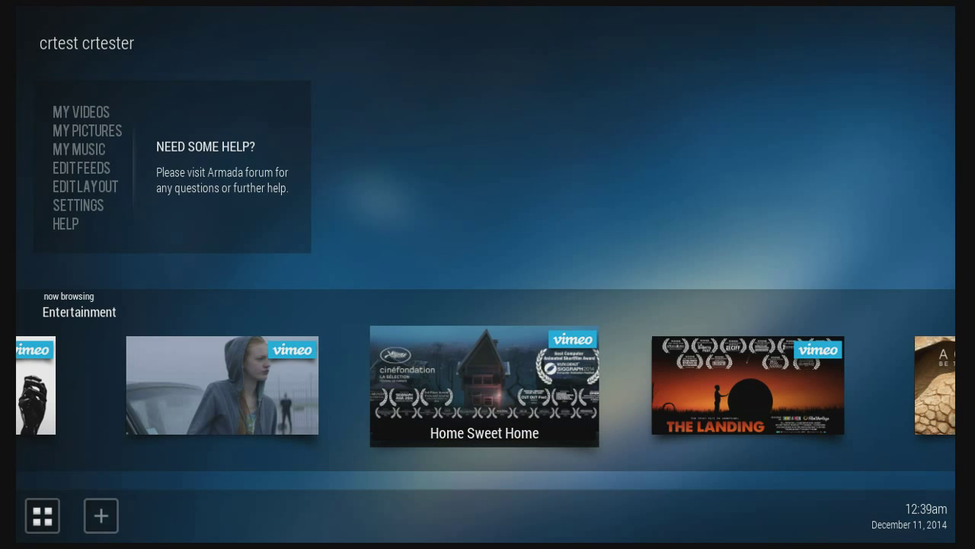
key(Right)
key(Right)
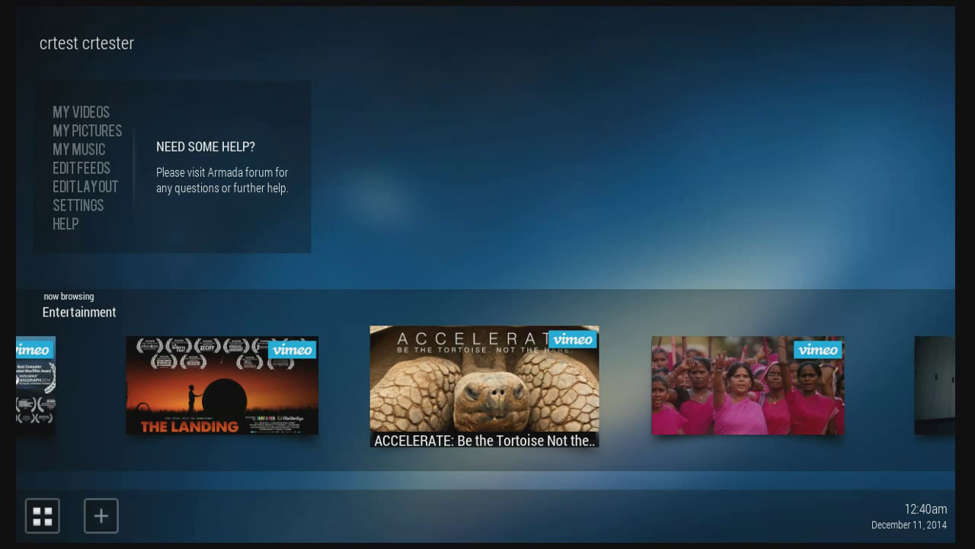
key(Right)
key(Right)
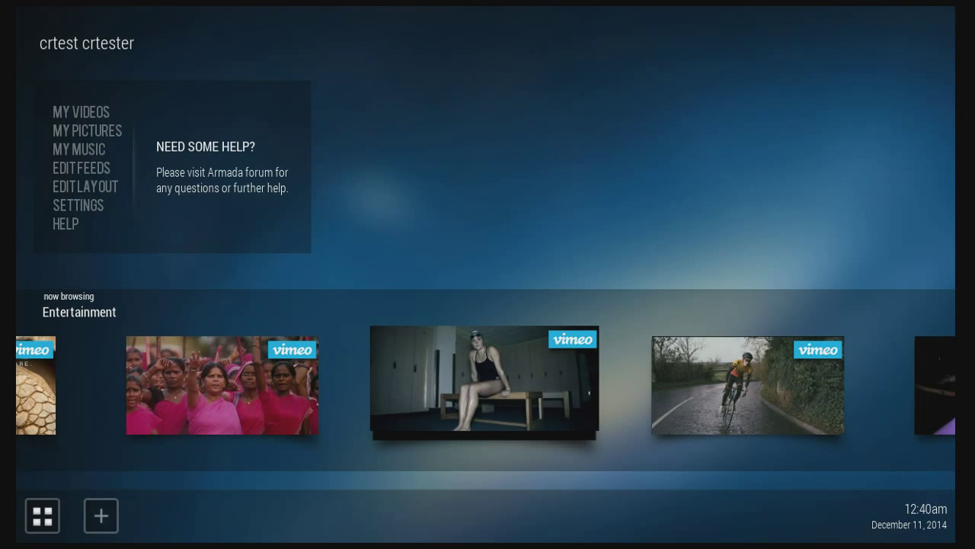
key(Right)
key(Left)
key(Left)
key(Left)
key(Left)
key(Left)
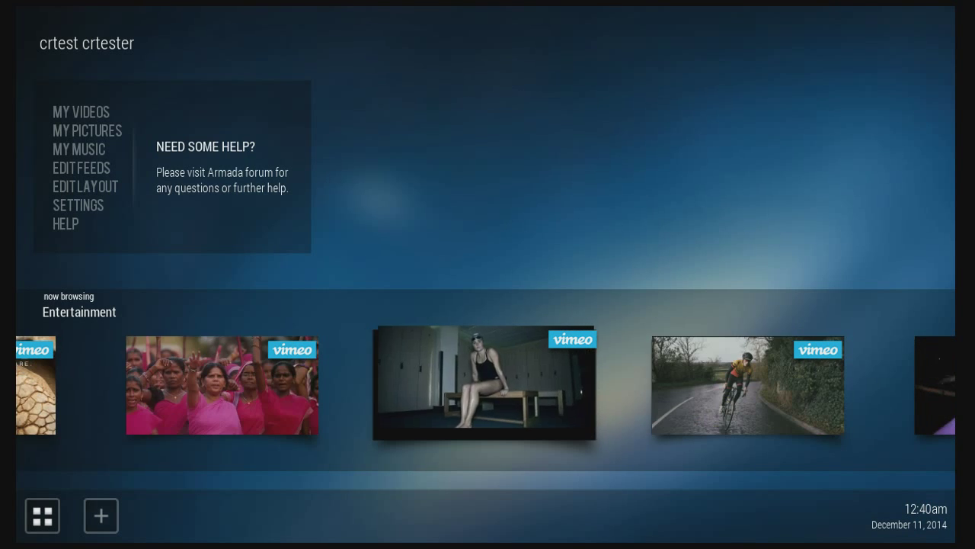
key(Left)
key(Left)
key(Left)
key(Left)
key(Left)
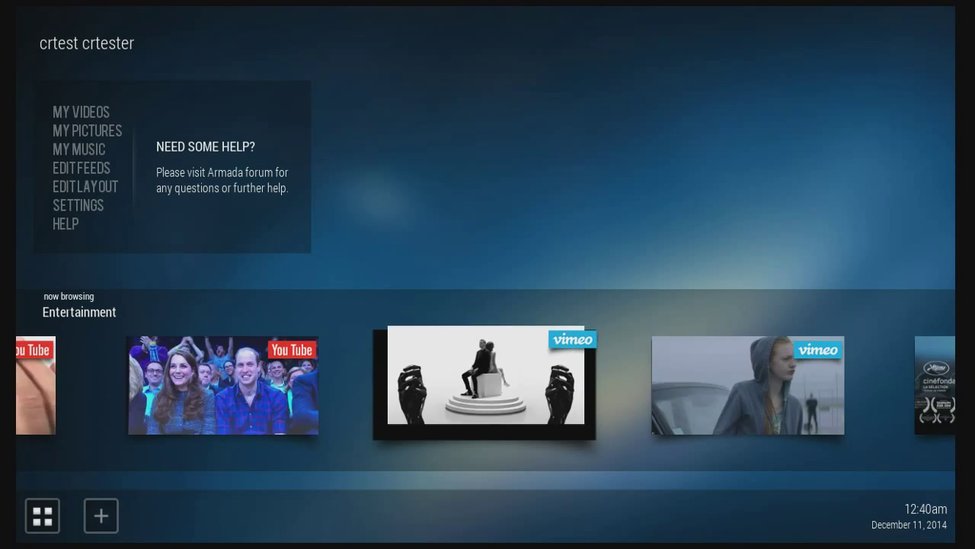
key(Left)
key(Left)
key(Left)
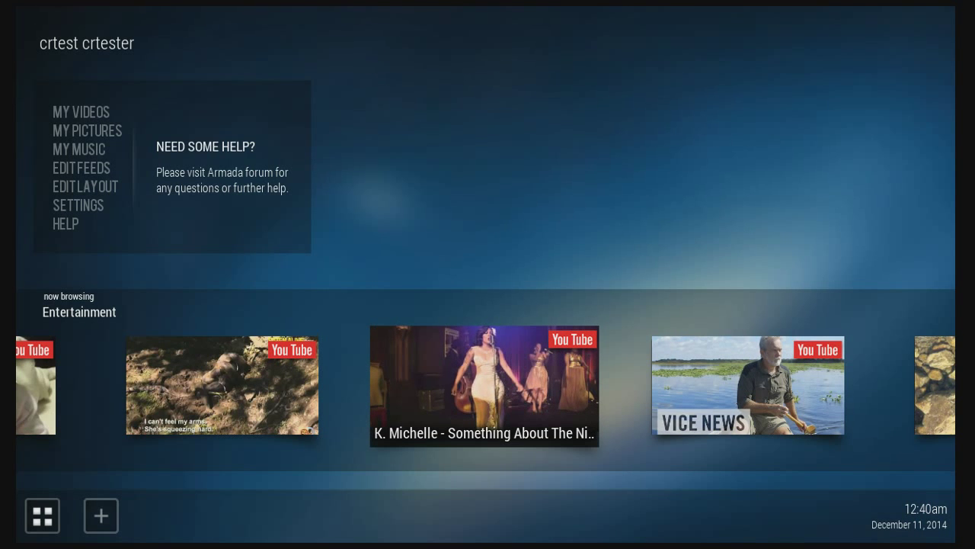
- Set the display font size to Huge in the Android system settings and return to the launcher's home screen
key(Up)
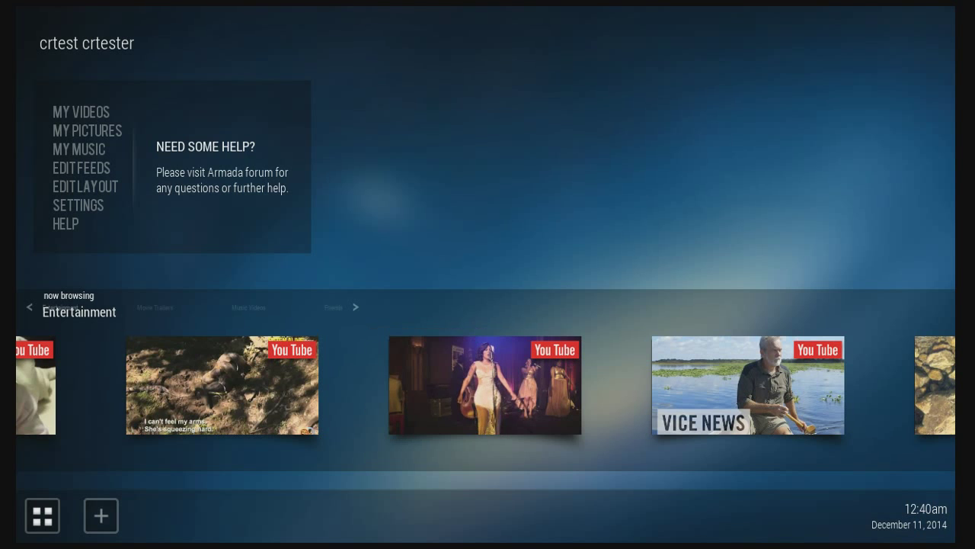
key(Up)
key(Up)
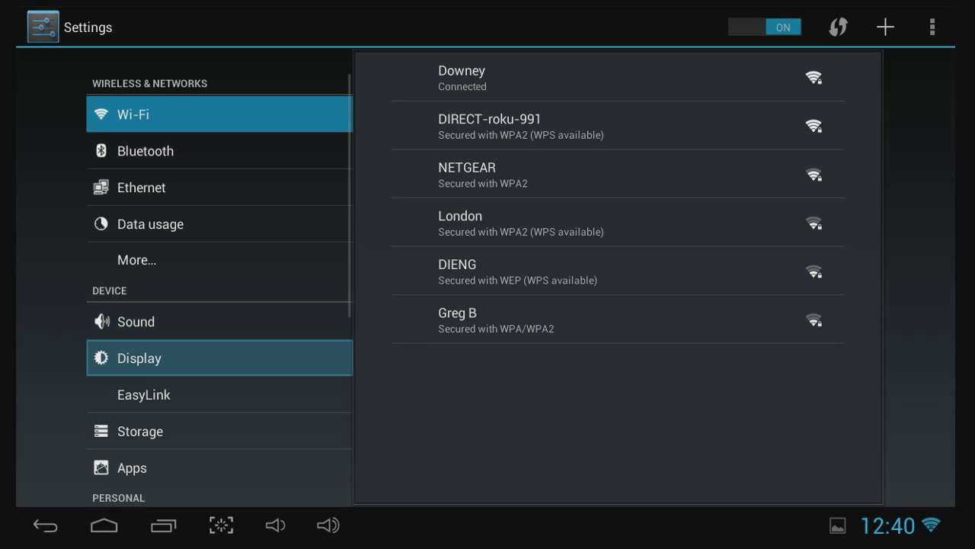
key(Return)
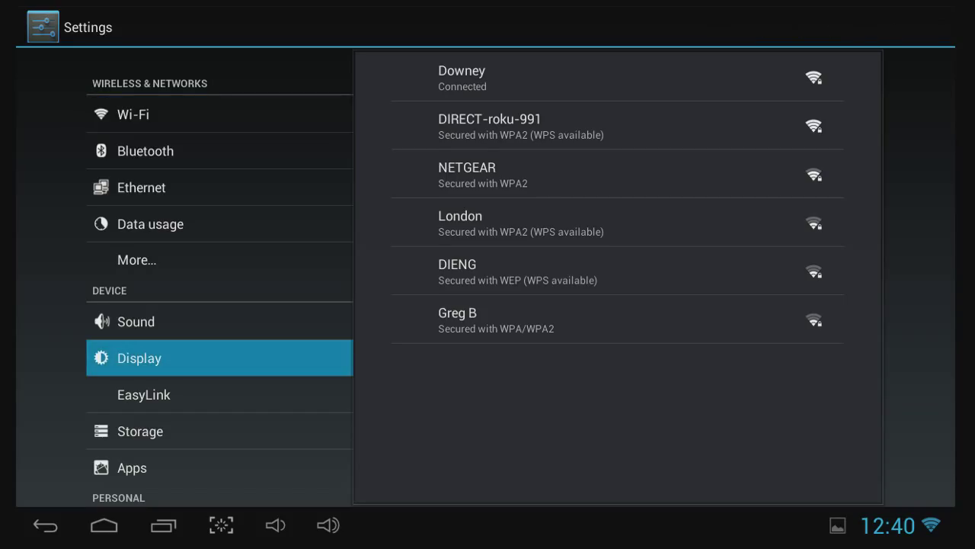
key(Right)
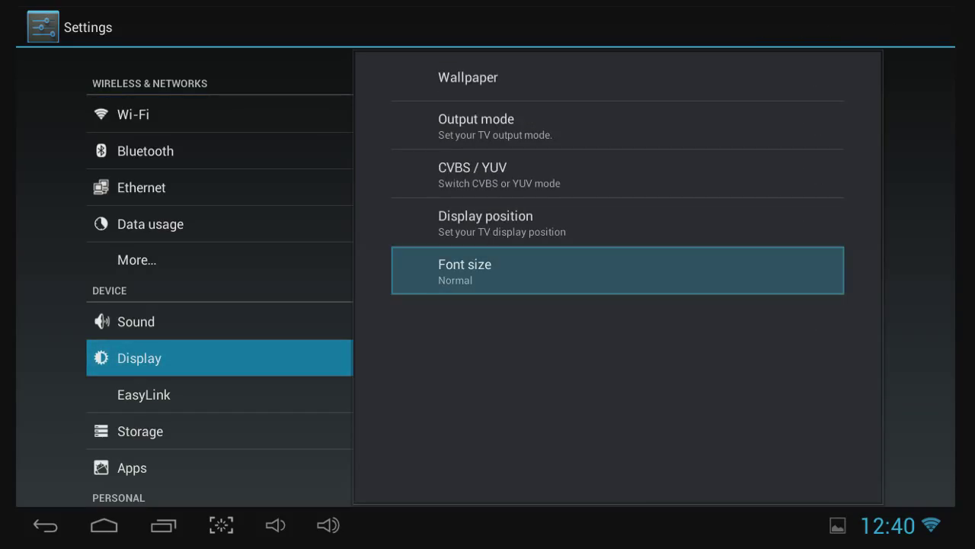
key(Return)
key(Down)
key(Down)
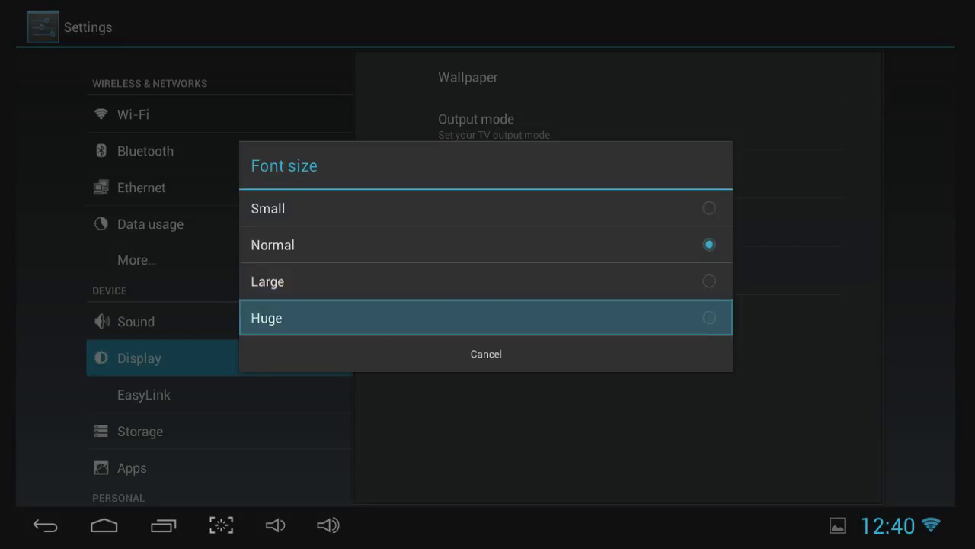
key(Return)
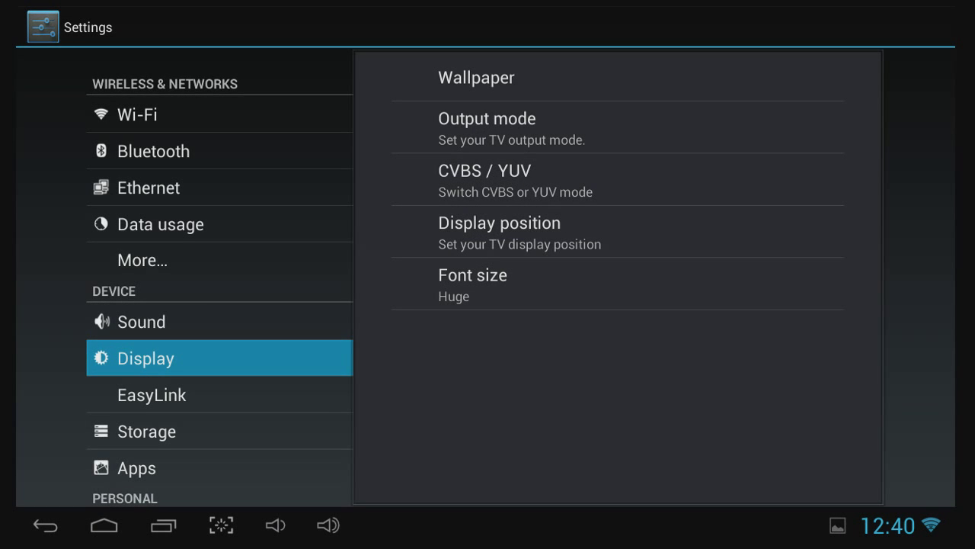
key(Escape)
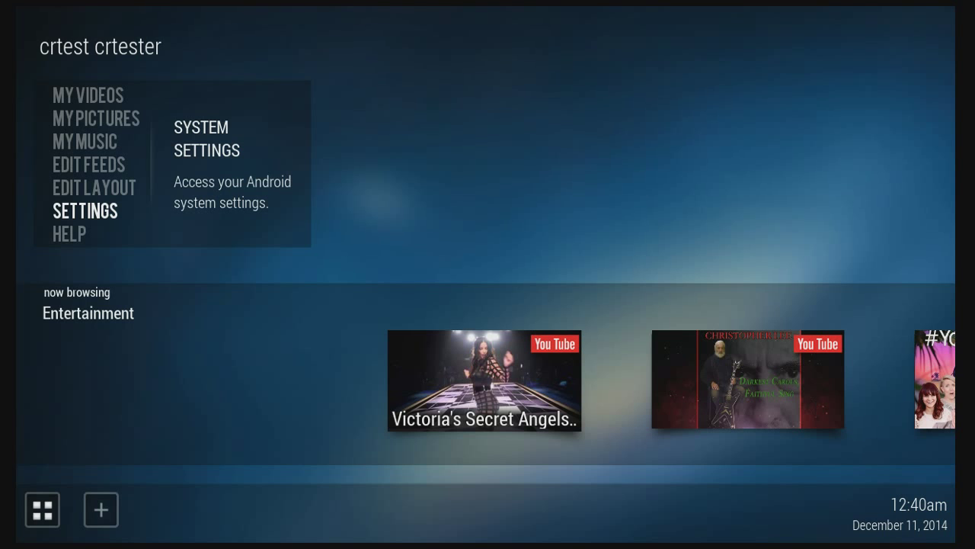
- Look through the launcher's full list of installed applications and return to the home screen
key(Down)
key(Down)
key(Down)
key(Down)
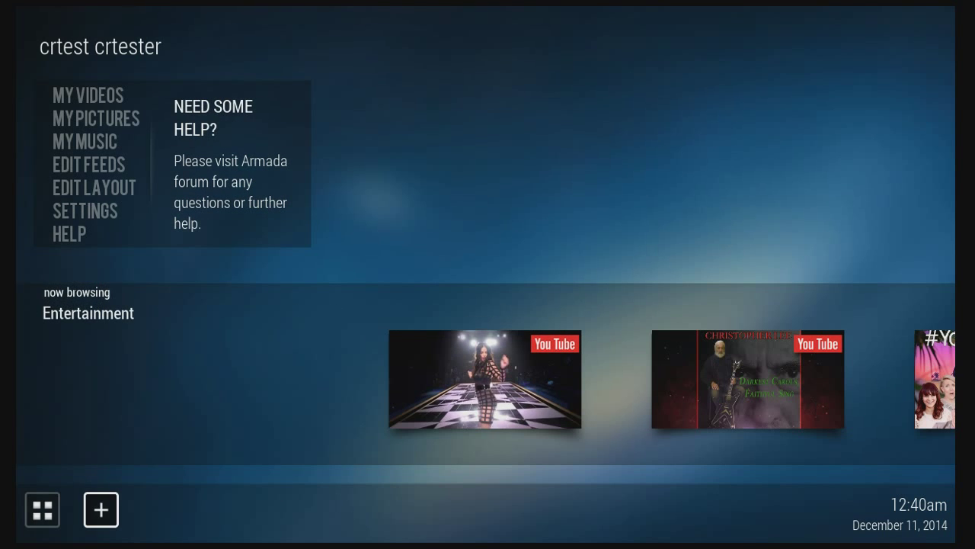
key(Left)
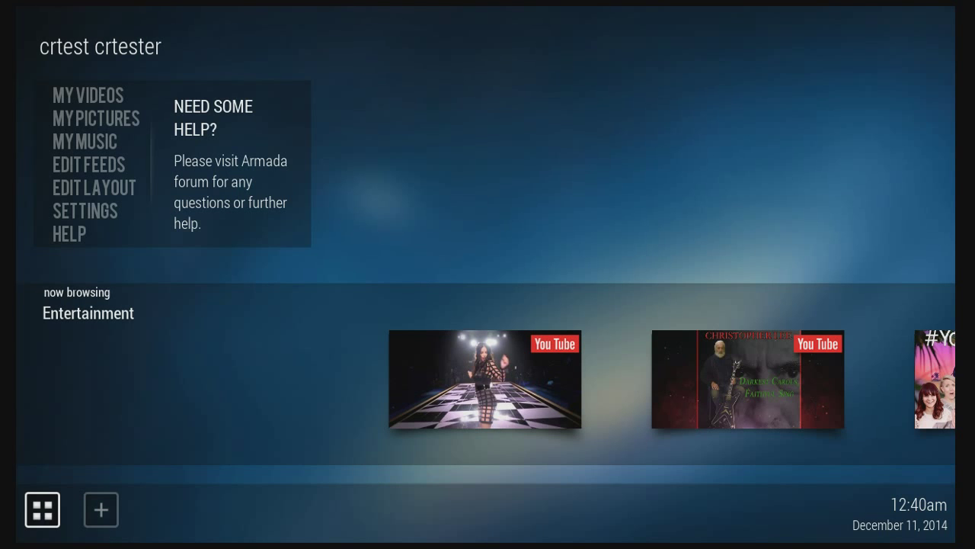
key(Return)
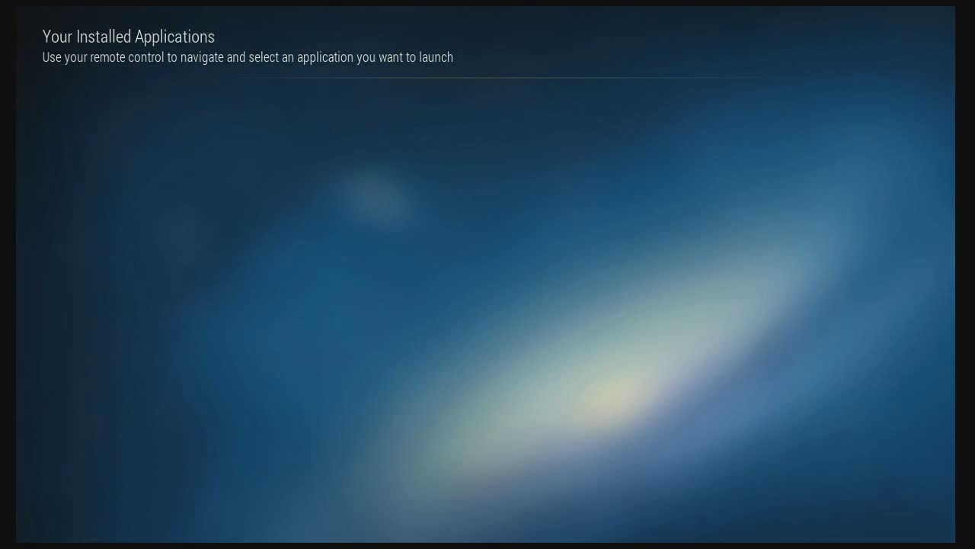
key(Right)
key(Right)
key(Right)
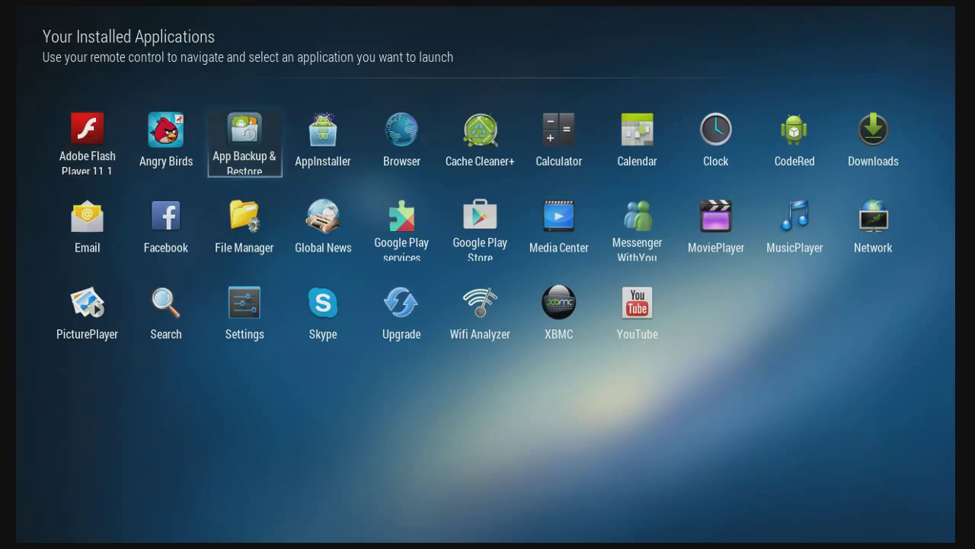
key(Right)
key(Right)
key(Right)
key(Right)
key(Right)
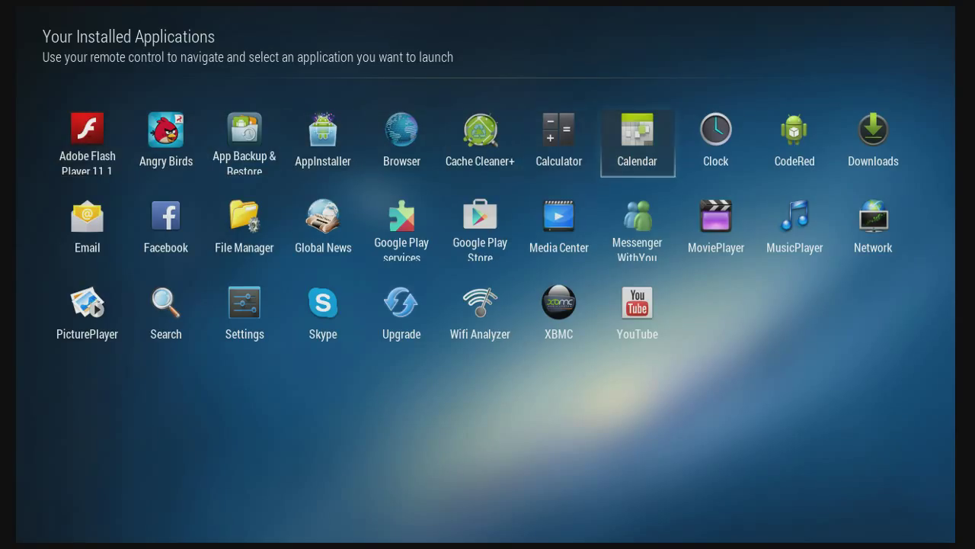
key(Right)
key(Down)
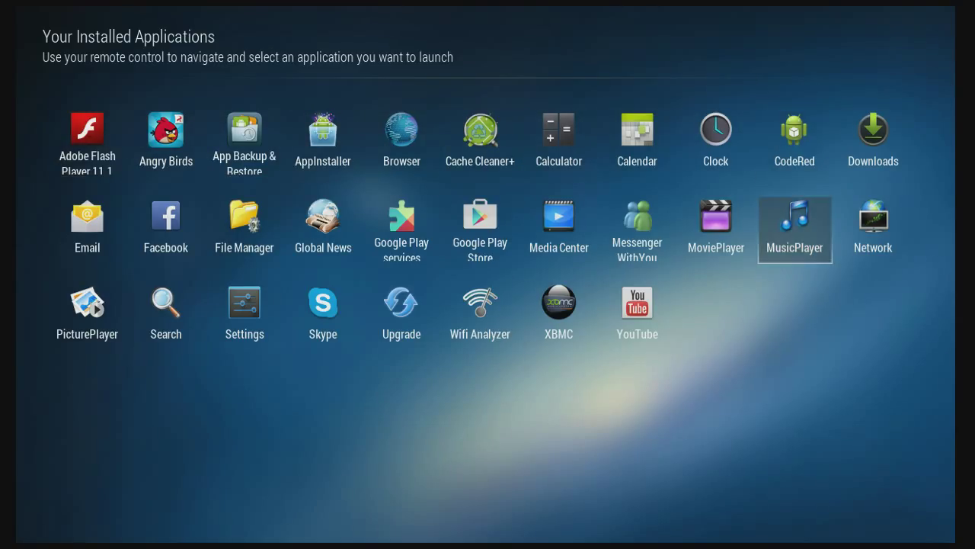
key(Down)
key(Left)
key(Left)
key(Left)
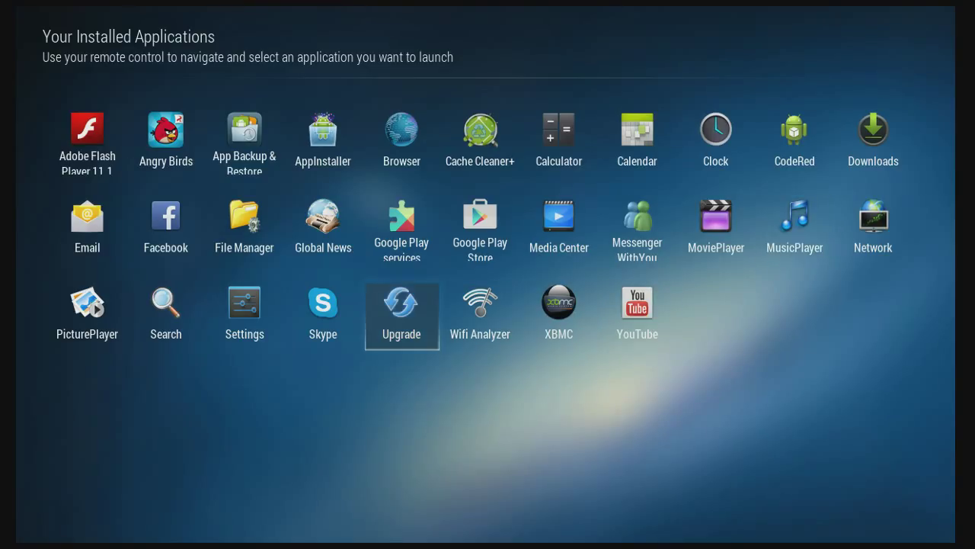
key(Left)
key(Left)
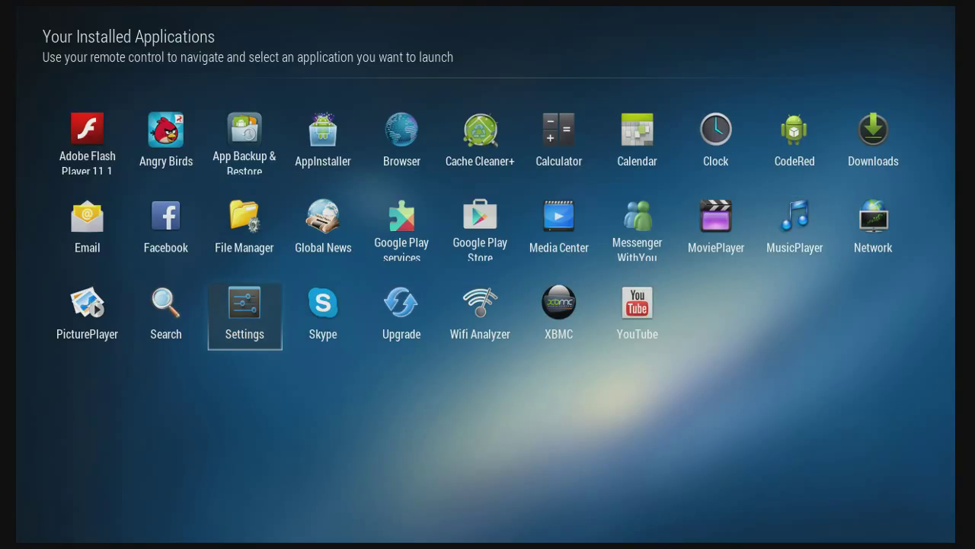
key(Escape)
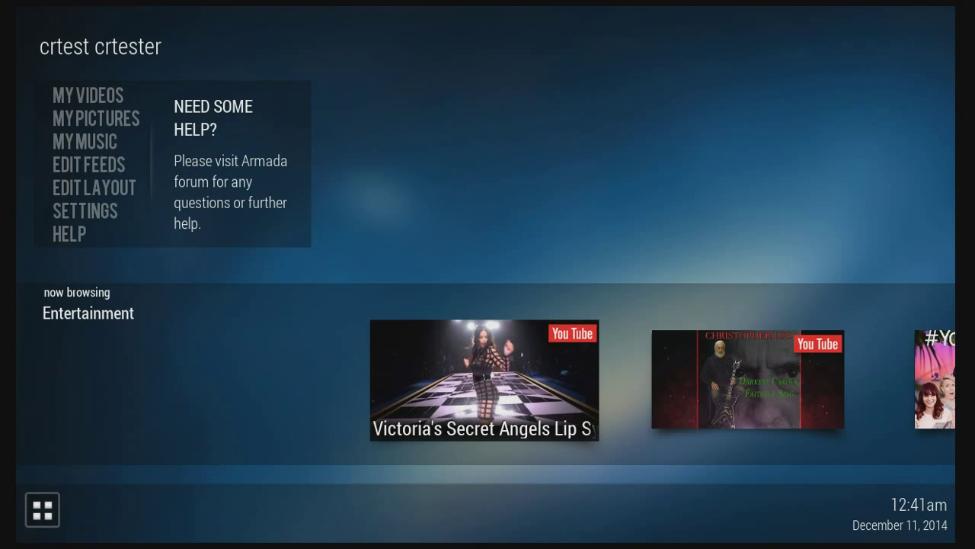
- Add the YouTube app to the quick launch shelf from the installed applications
key(Down)
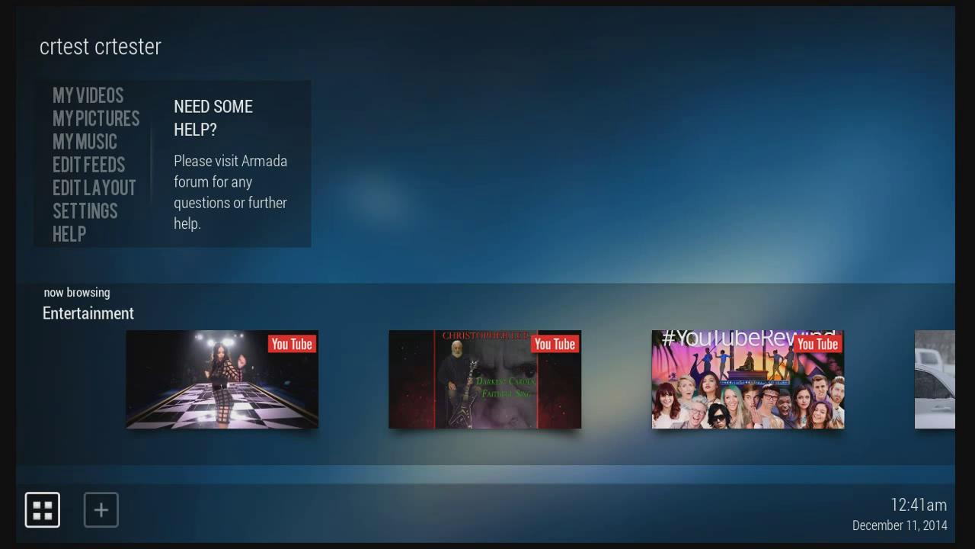
key(Right)
key(Return)
key(Down)
key(Down)
key(Right)
key(Right)
key(Right)
key(Right)
key(Right)
key(Right)
key(Right)
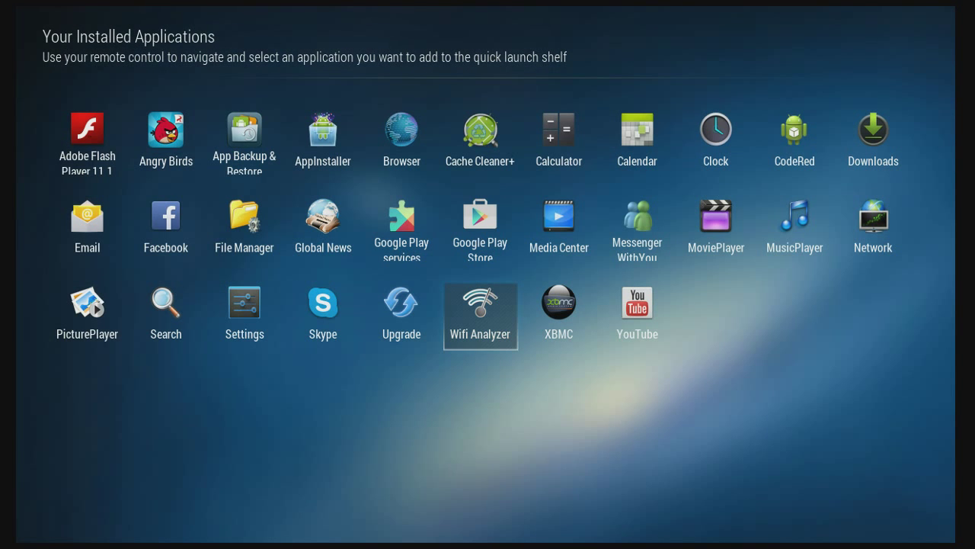
key(Return)
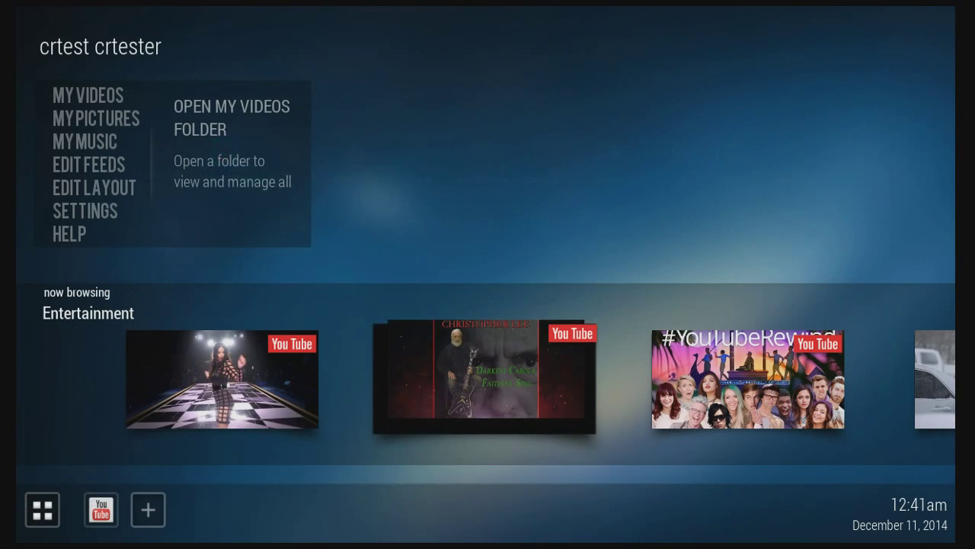
- Look over the quick launch shelf and browse back and forth through the YouTube videos in the Entertainment feed
key(Down)
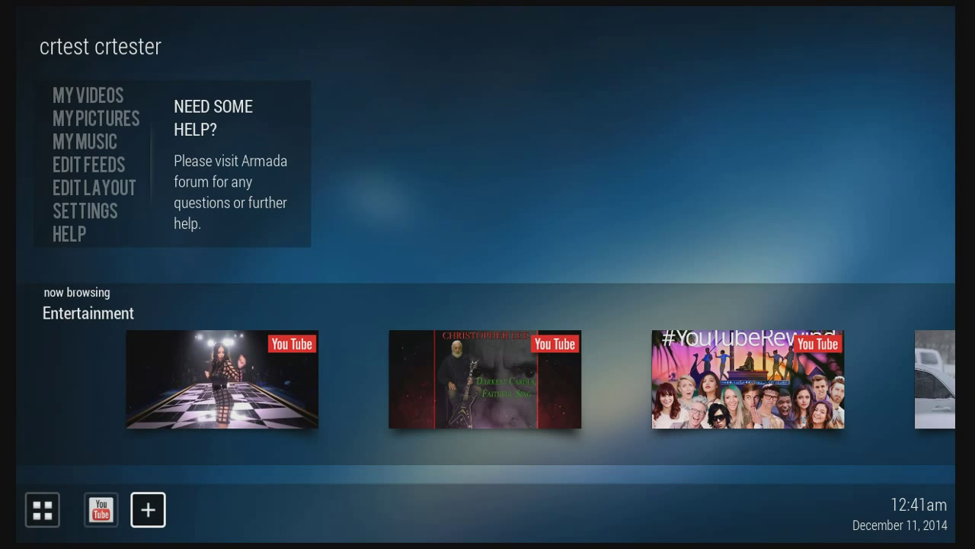
key(Left)
key(Up)
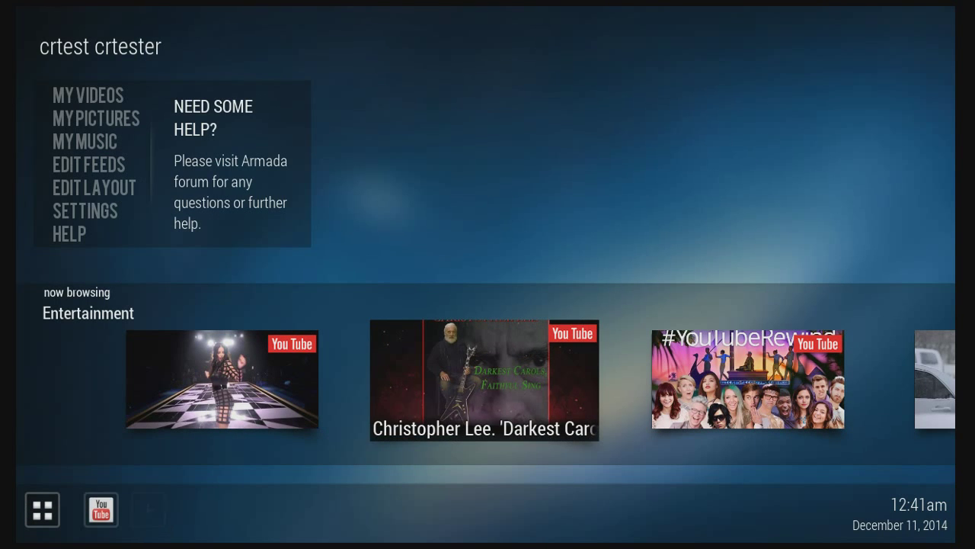
key(Right)
key(Right)
key(Right)
key(Left)
key(Left)
key(Left)
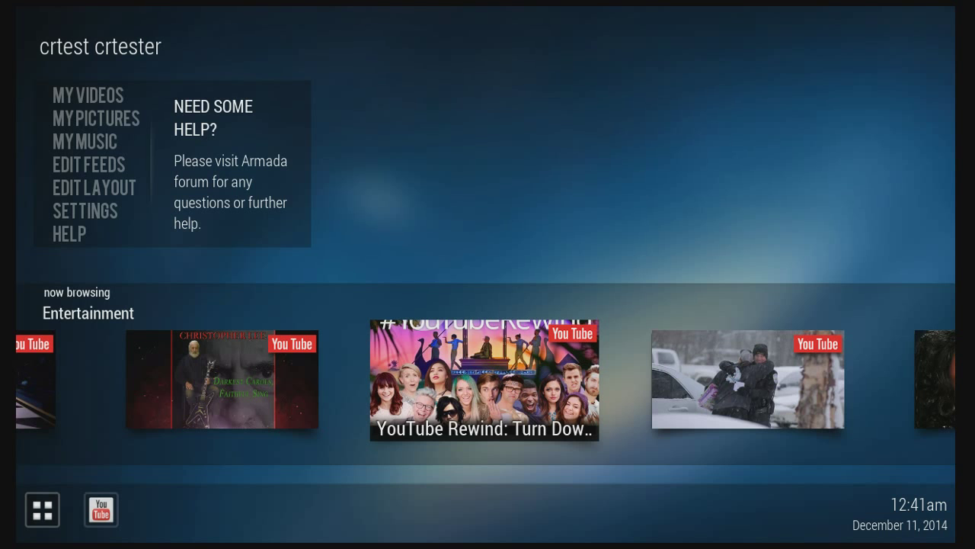
- Enter the Edit Layout mode from the home menu
key(Up)
key(Up)
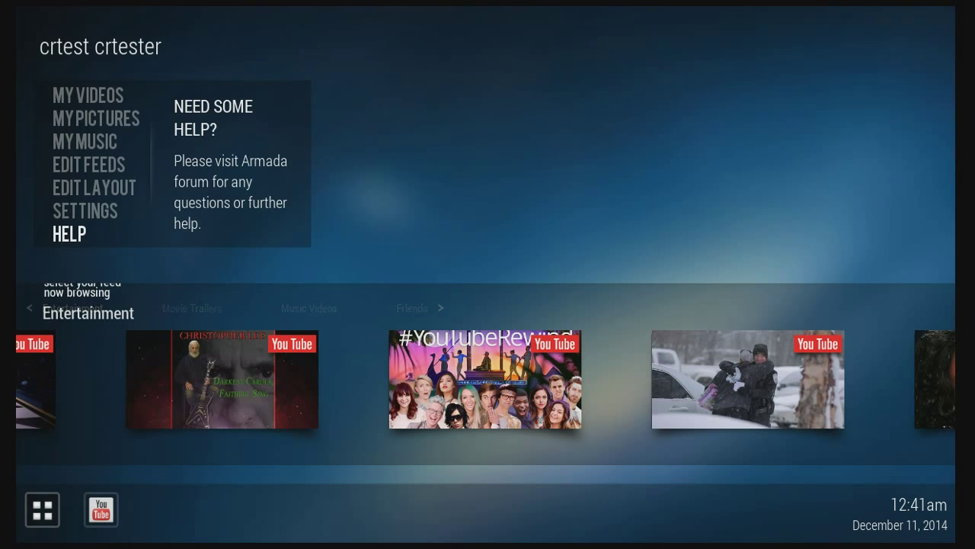
key(Up)
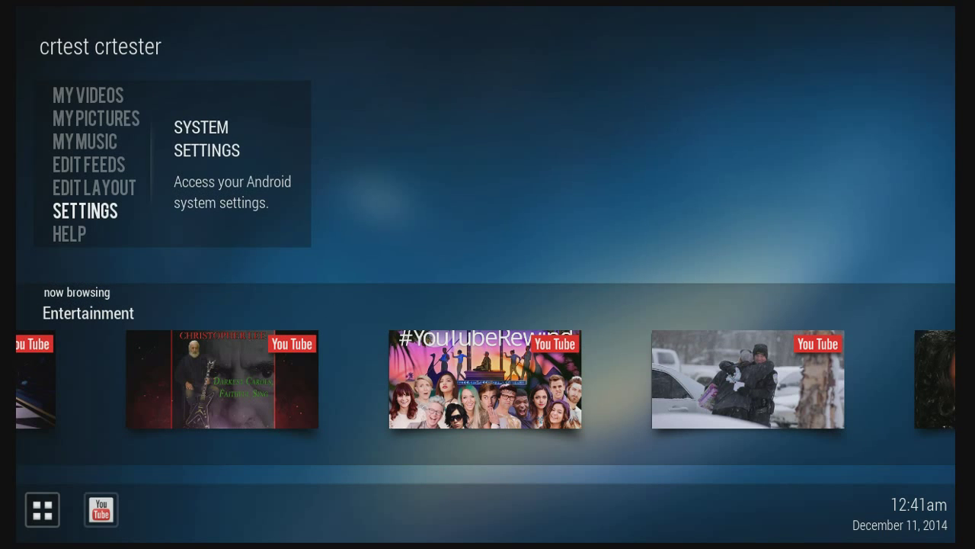
key(Up)
key(Up)
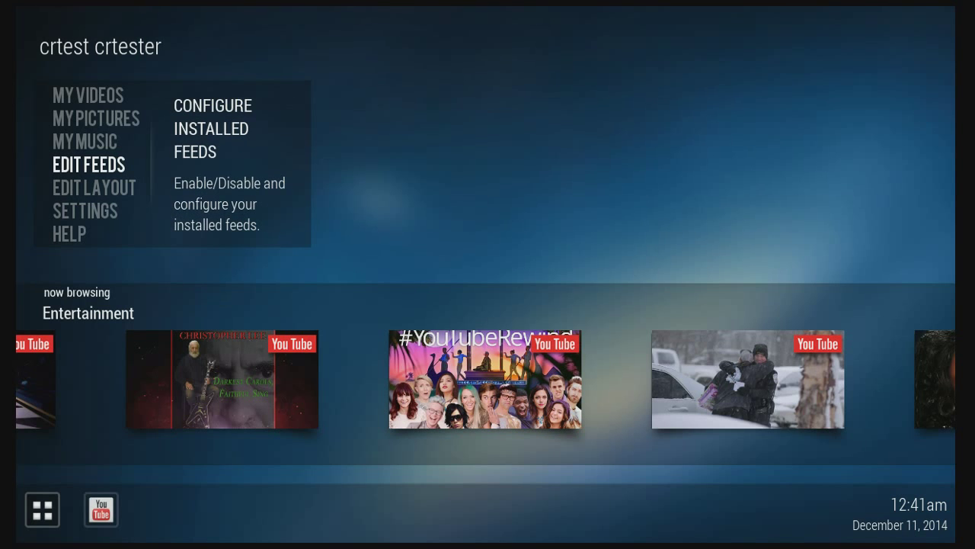
key(Down)
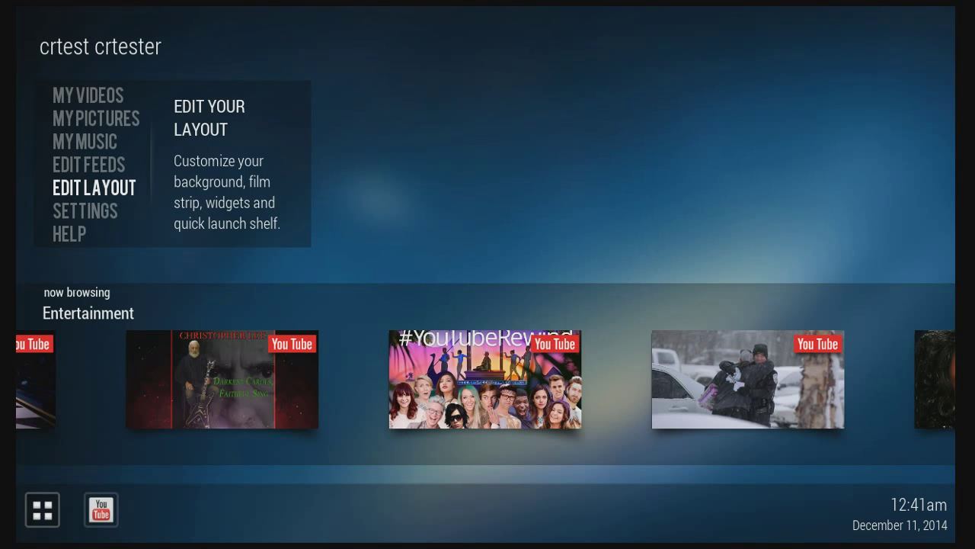
key(Return)
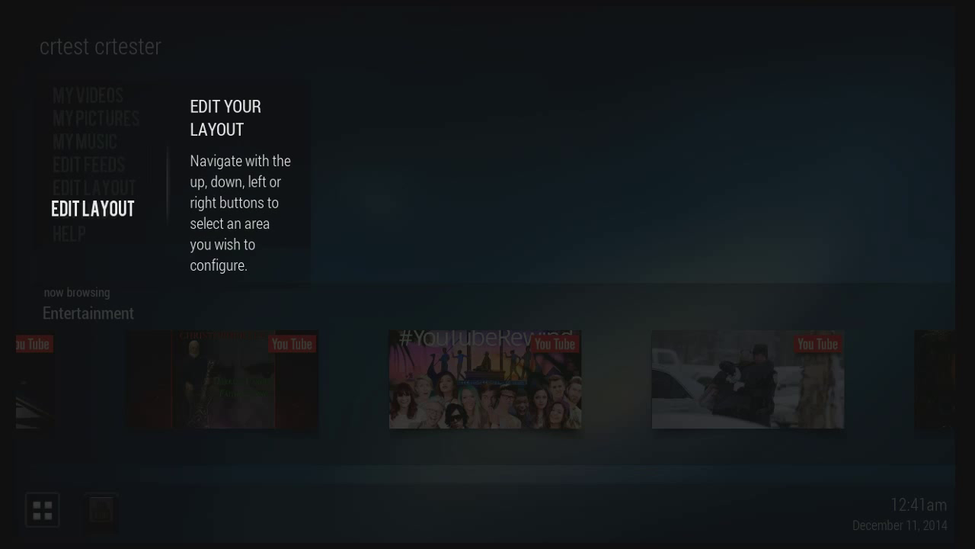
- Open the film strip's source configuration, look through the sources from Entertainment to Youtube subscriptions, and return to layout editing
key(Right)
key(Down)
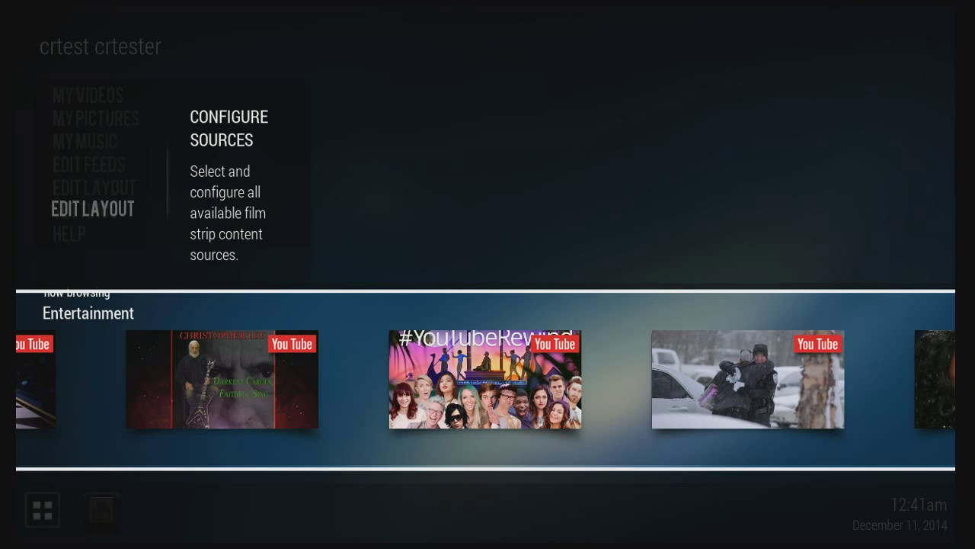
key(Return)
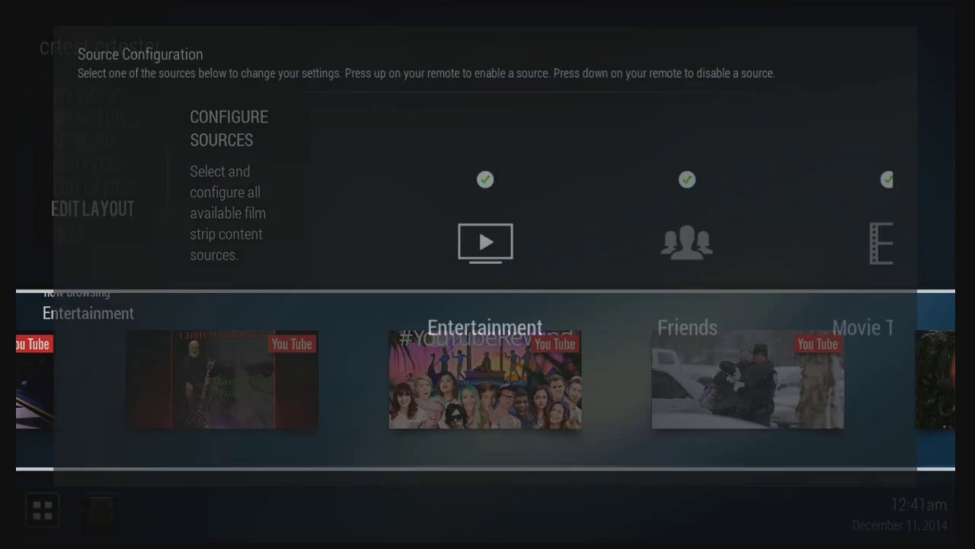
key(Right)
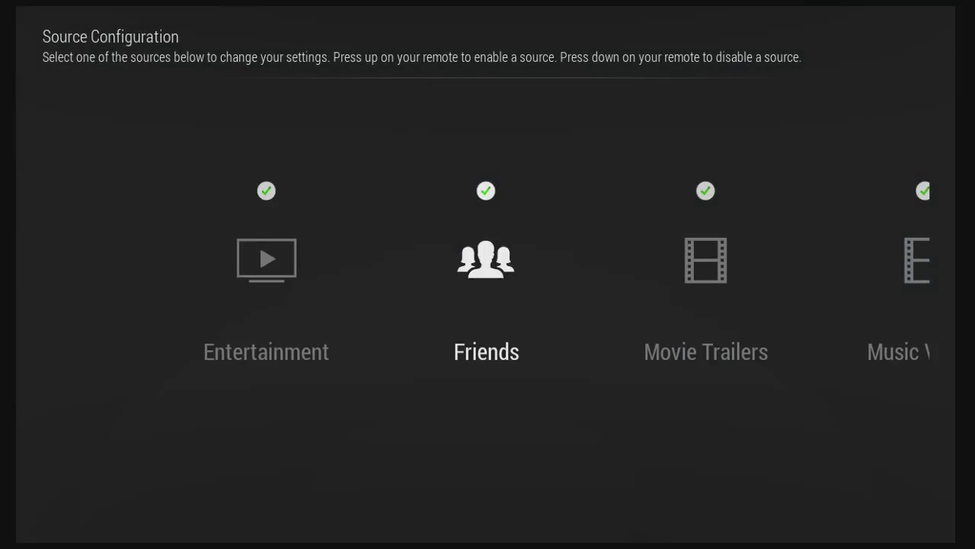
key(Right)
key(Right)
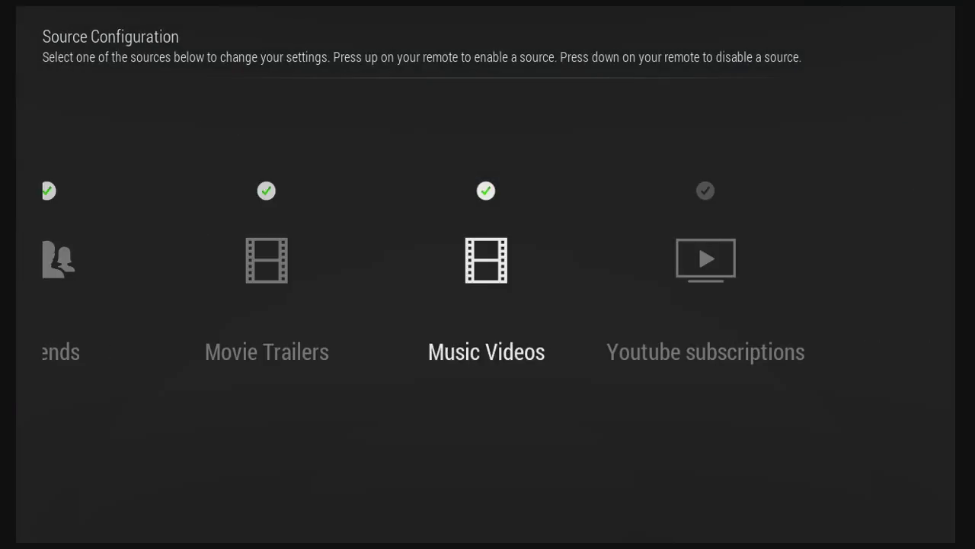
key(Right)
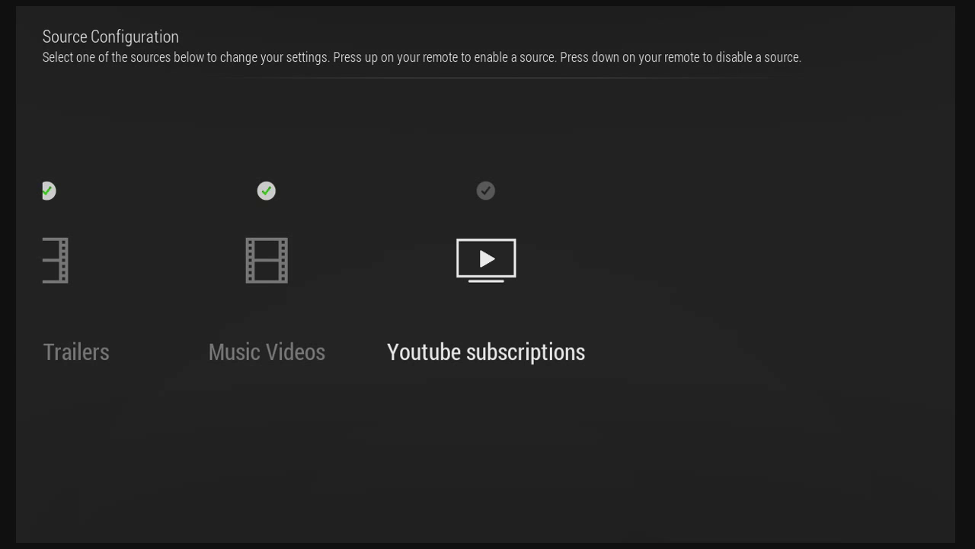
key(Escape)
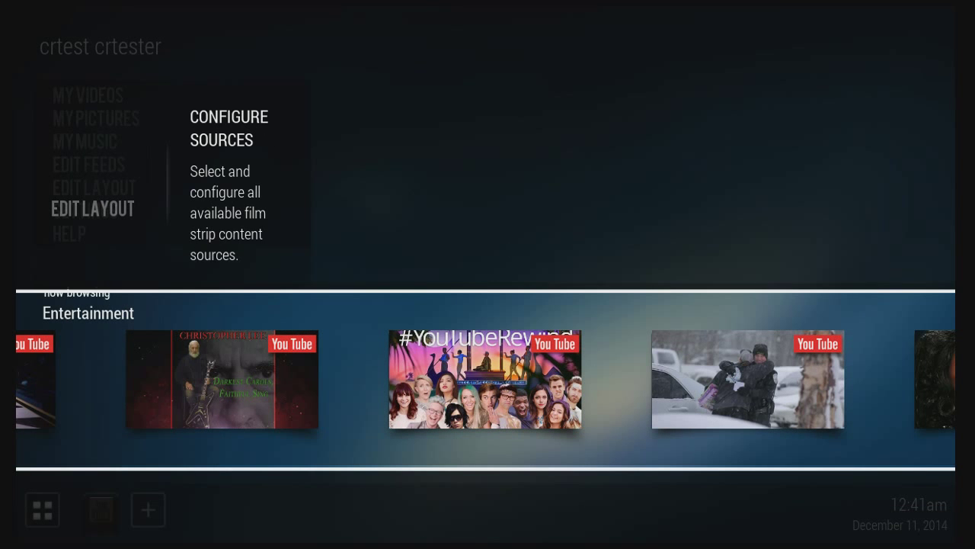
- Remove the YouTube app from the quick launch shelf and confirm the removal
key(Down)
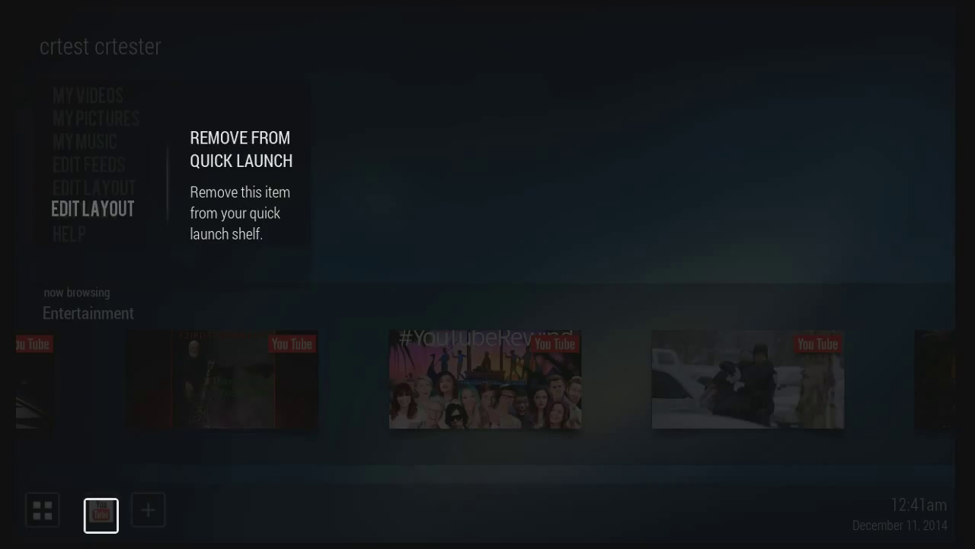
key(Return)
key(Right)
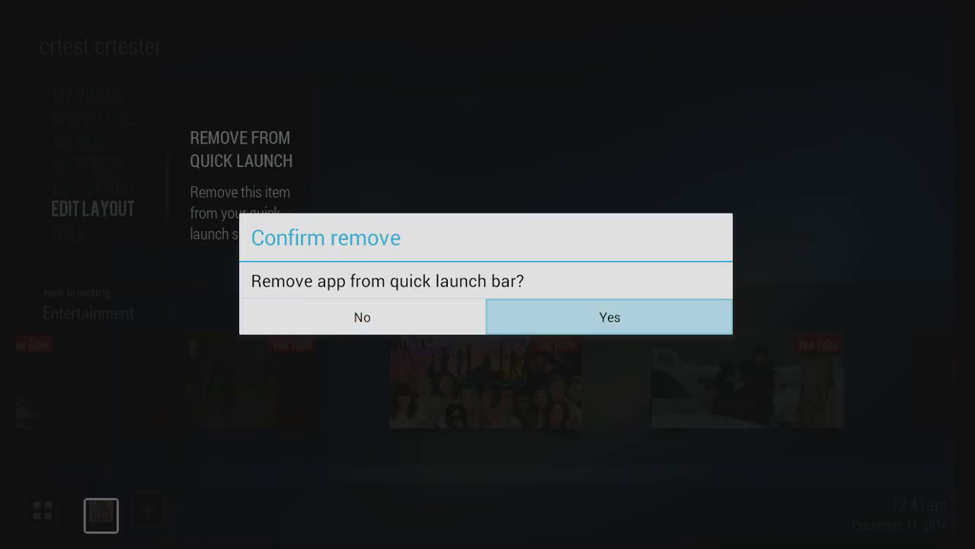
key(Return)
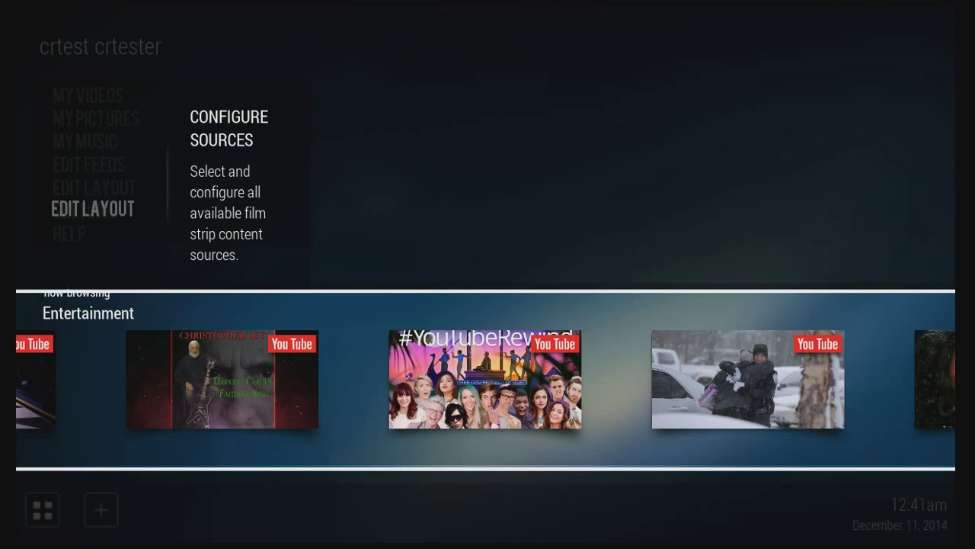
- Place the Calendar widget in the empty widget area next to the home menu
key(Up)
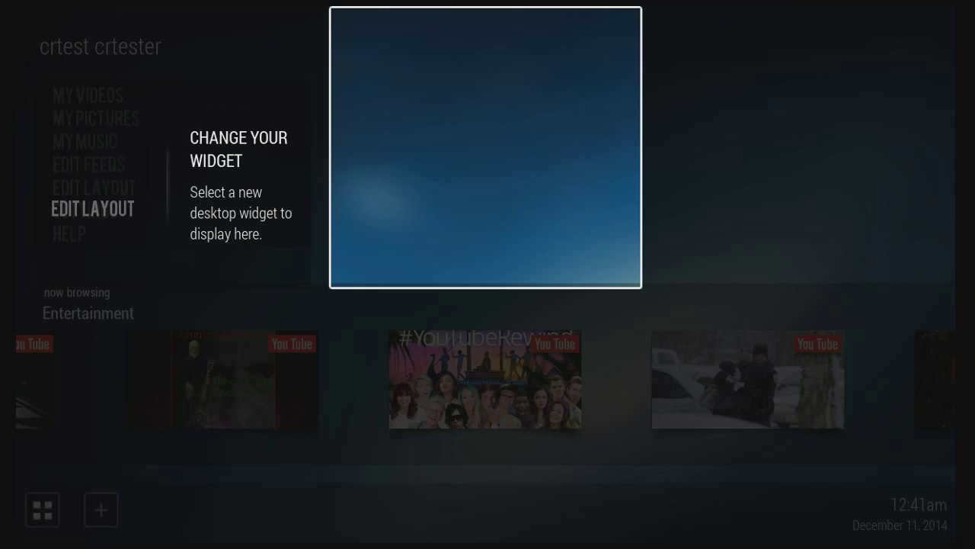
key(Right)
key(Left)
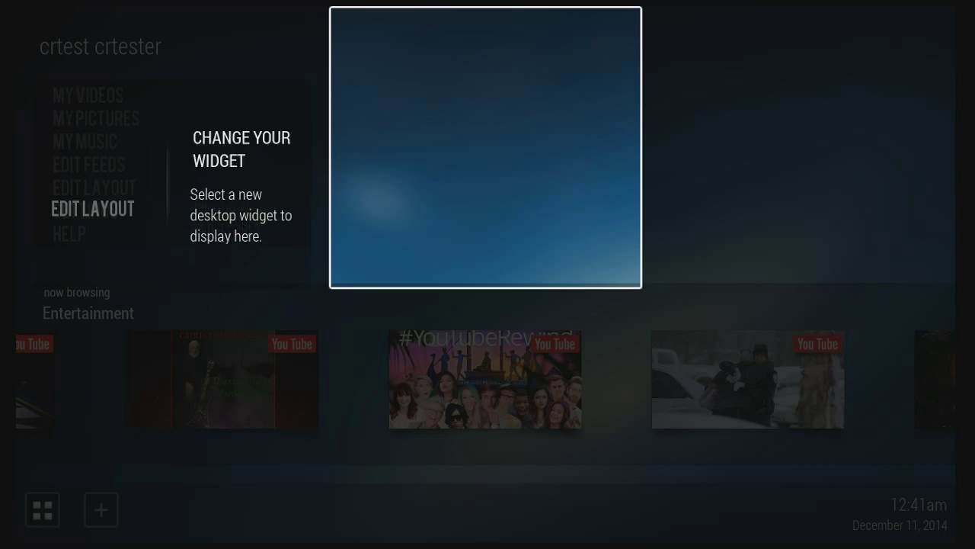
key(Return)
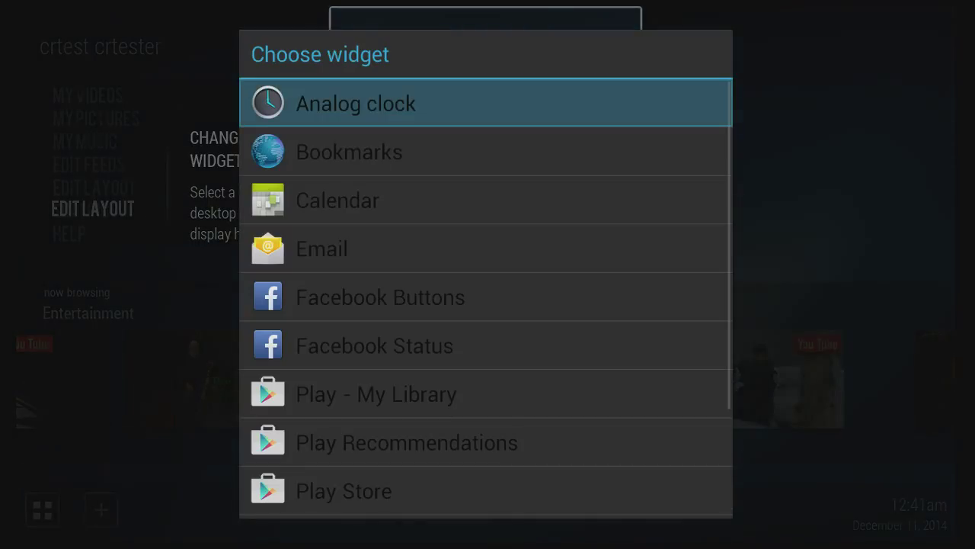
key(Down)
key(Down)
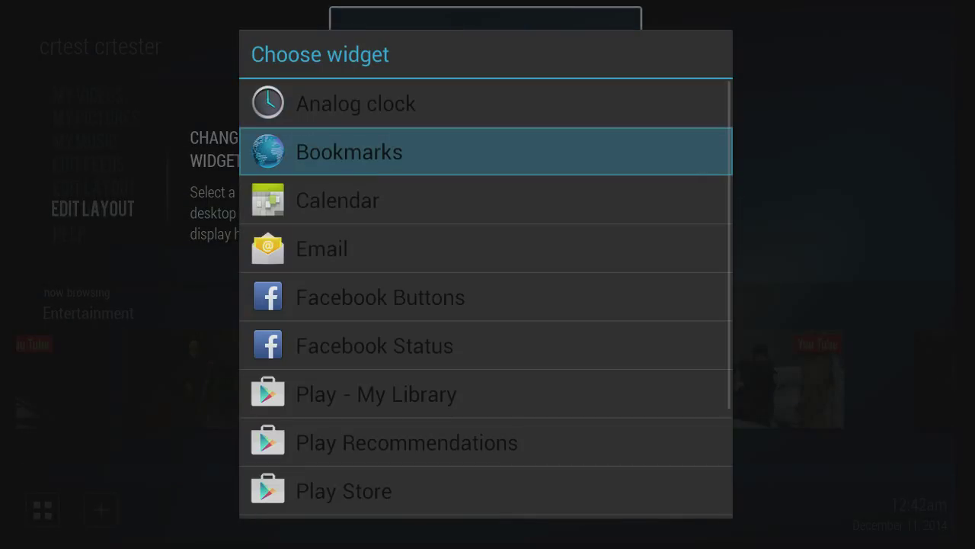
key(Return)
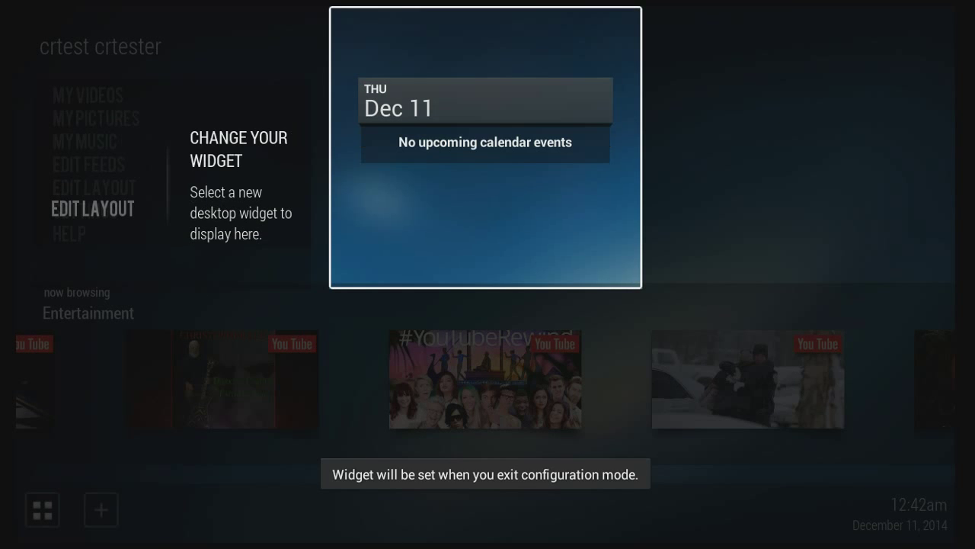
- Place the Analog clock widget in the widget area beside the calendar and exit layout editing
key(Right)
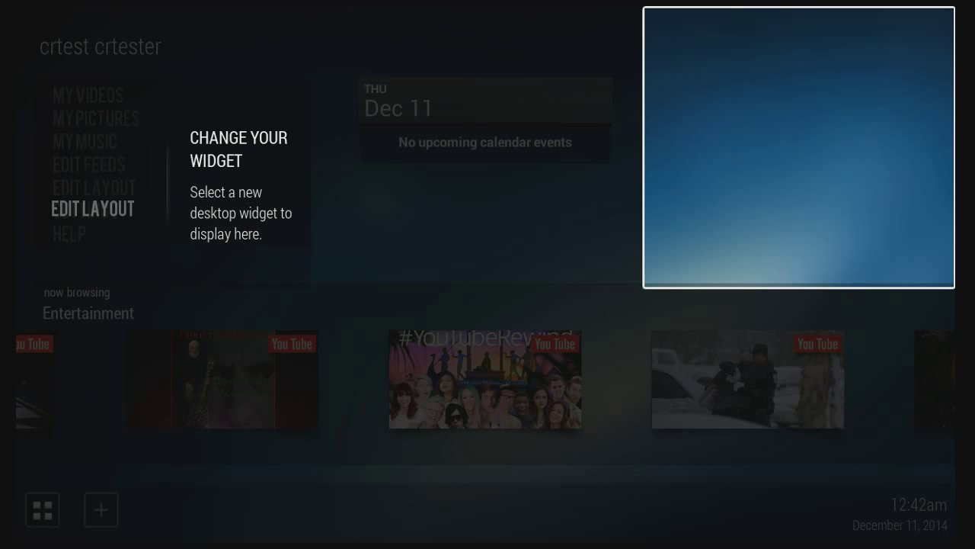
key(Return)
key(Return)
key(Escape)
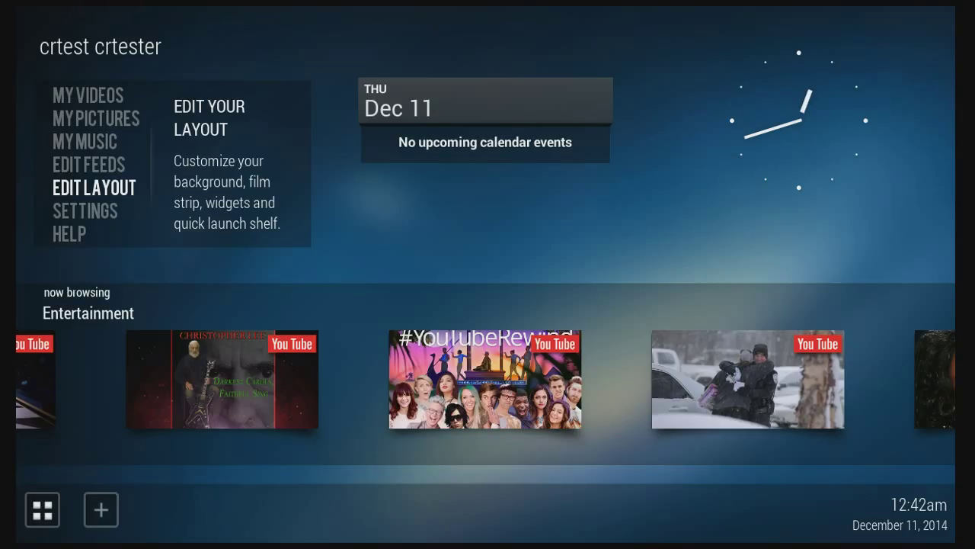
- Change the desktop background to the dark image with the glowing orange horizon through Edit Layout, then return to the home screen
key(Up)
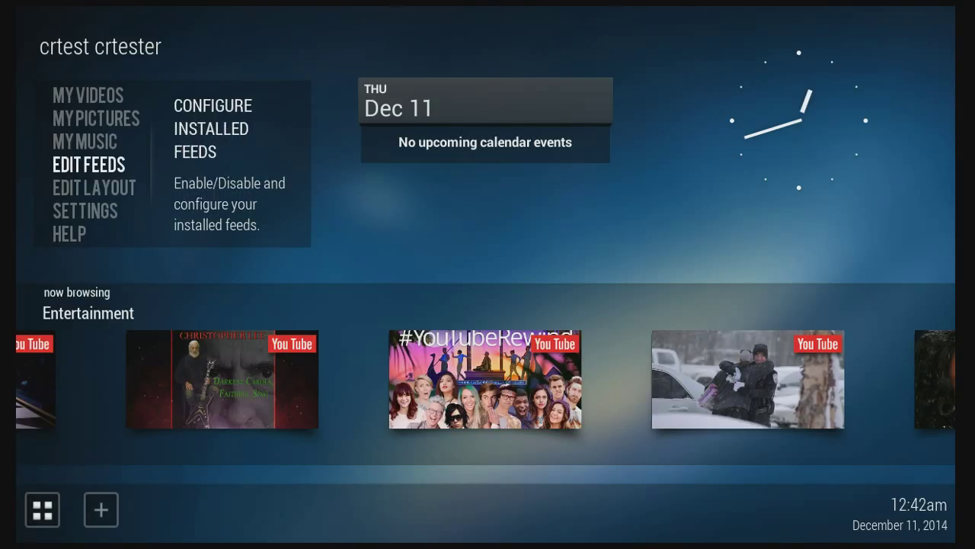
key(Down)
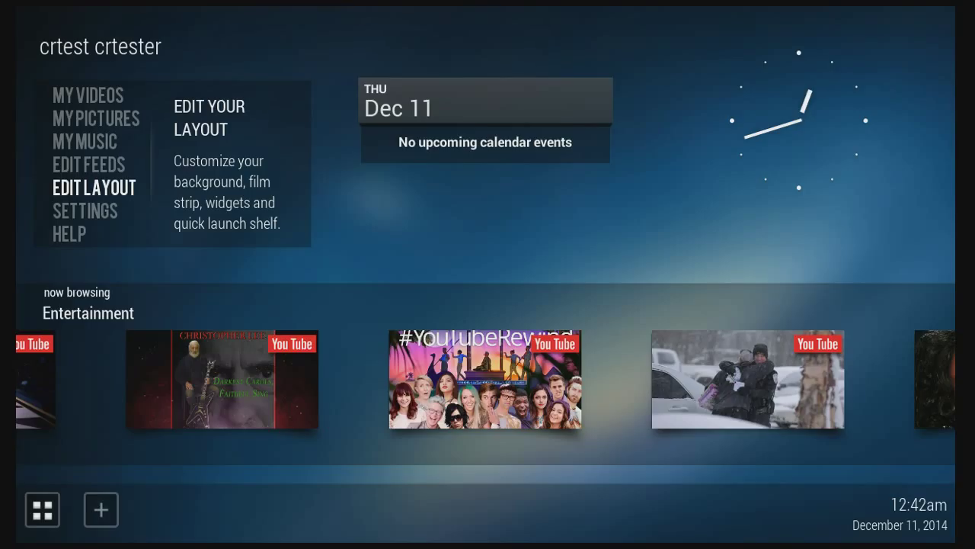
key(Return)
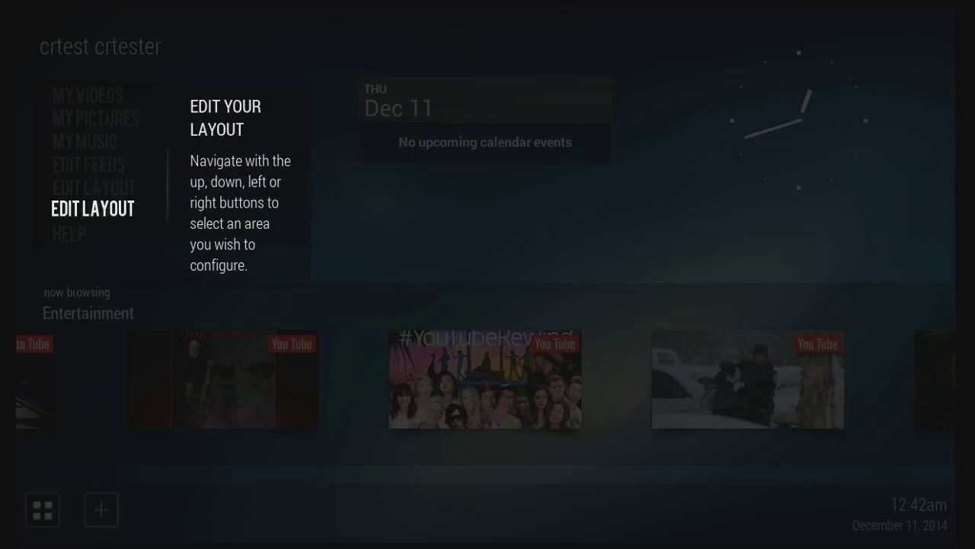
key(Down)
key(Down)
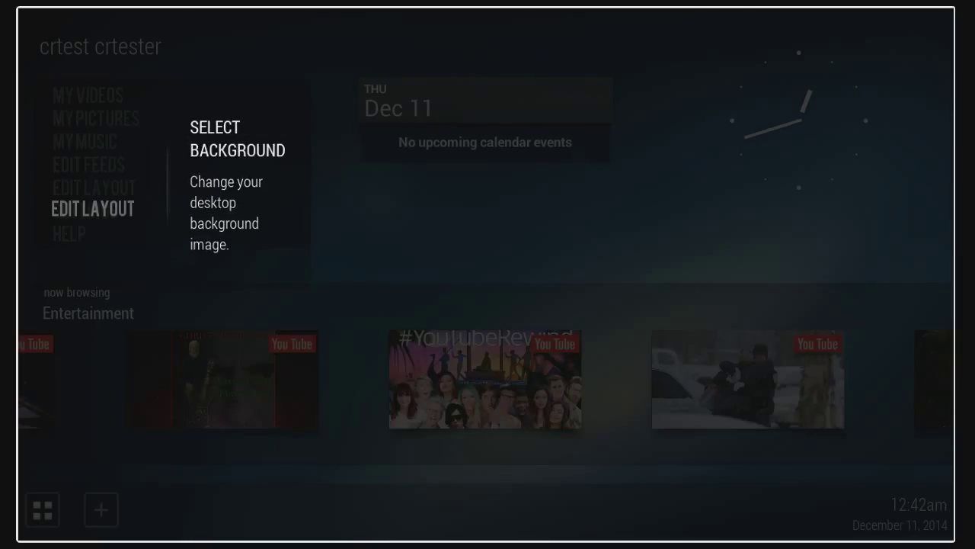
key(Return)
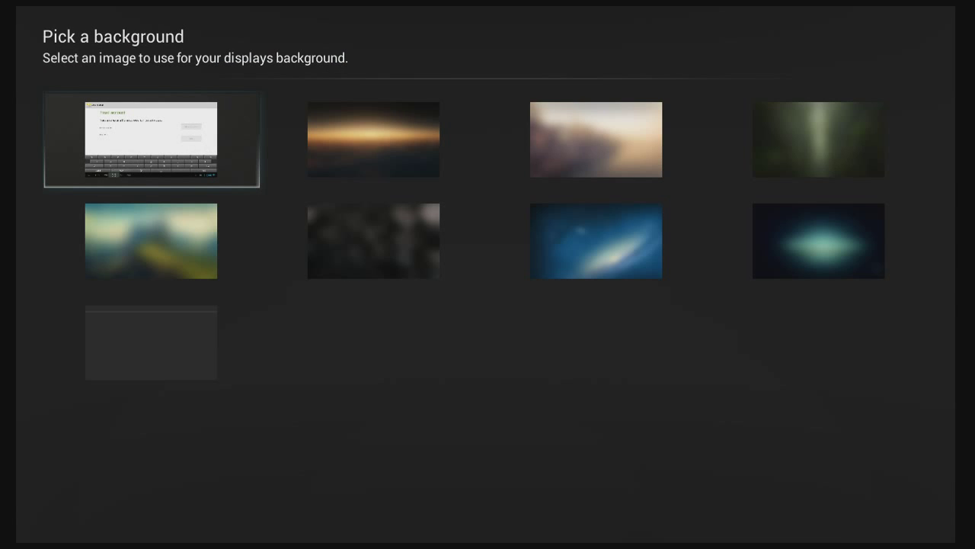
key(Right)
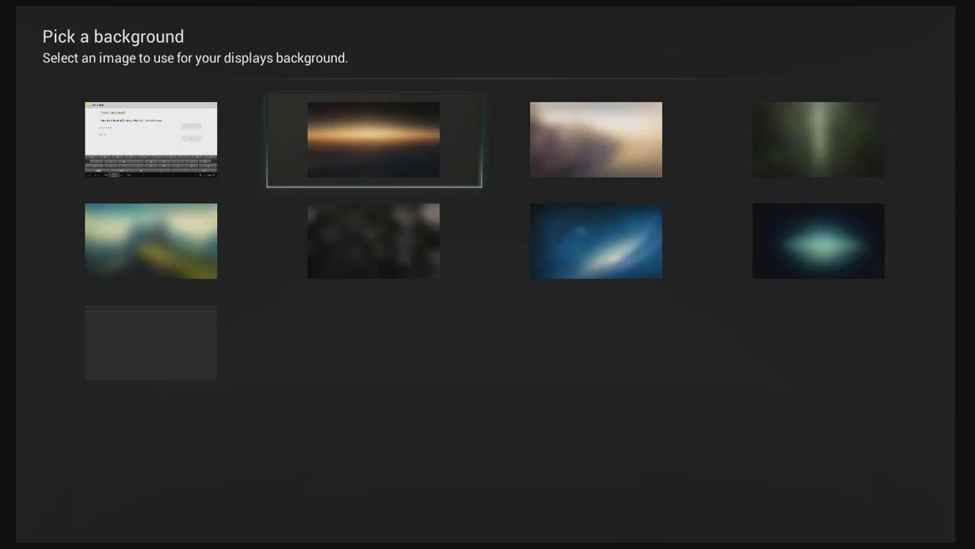
key(Return)
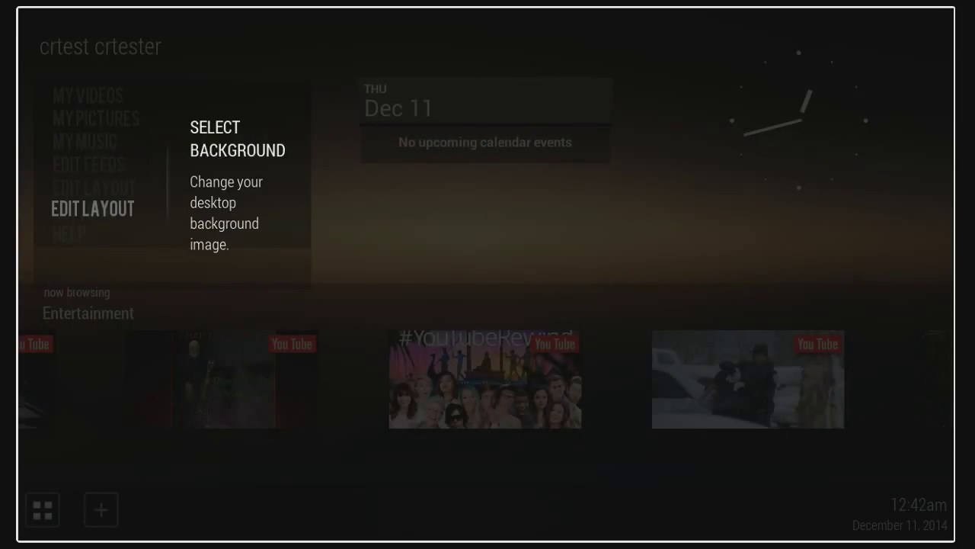
key(Escape)
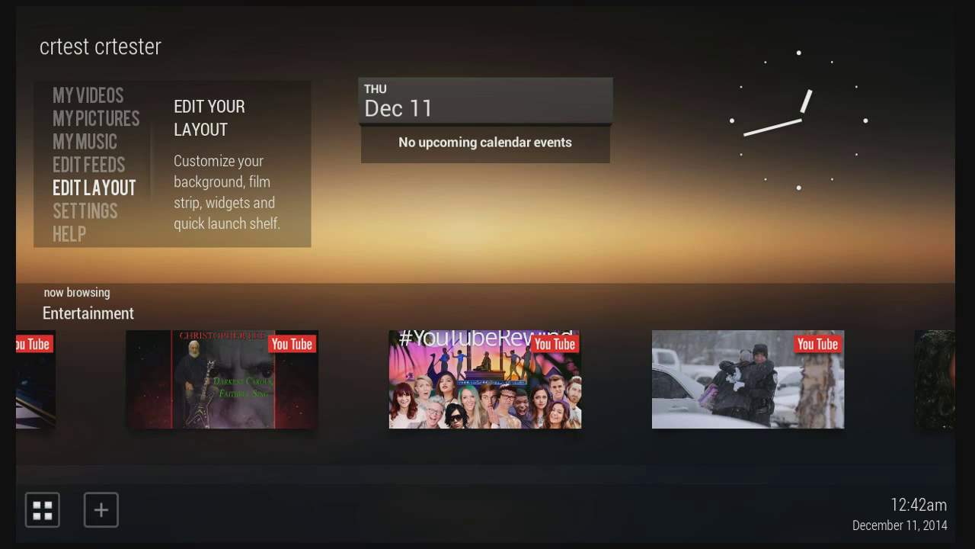
- Look through the home menu entries from Edit Layout to Help and back up to My Videos
key(Down)
key(Down)
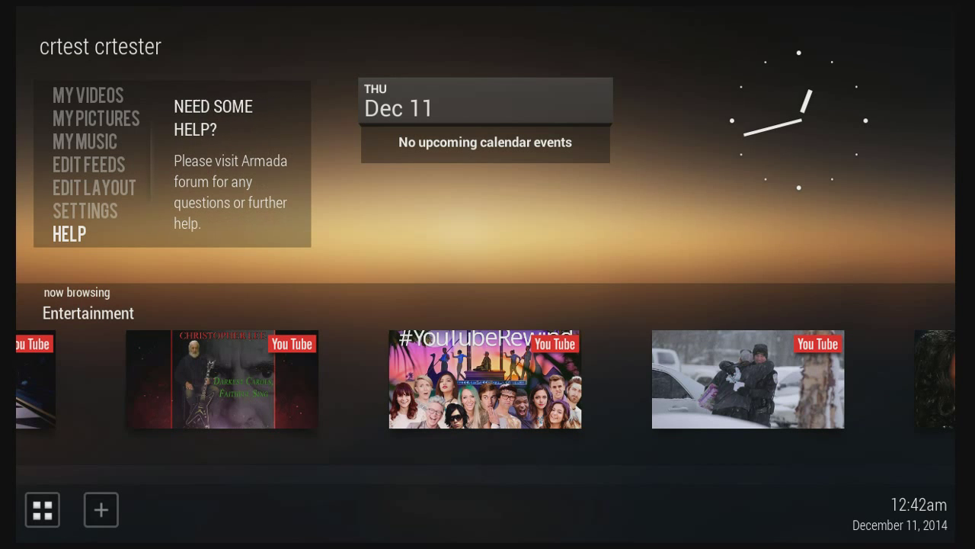
key(Up)
key(Up)
key(Up)
key(Up)
key(Up)
key(Up)
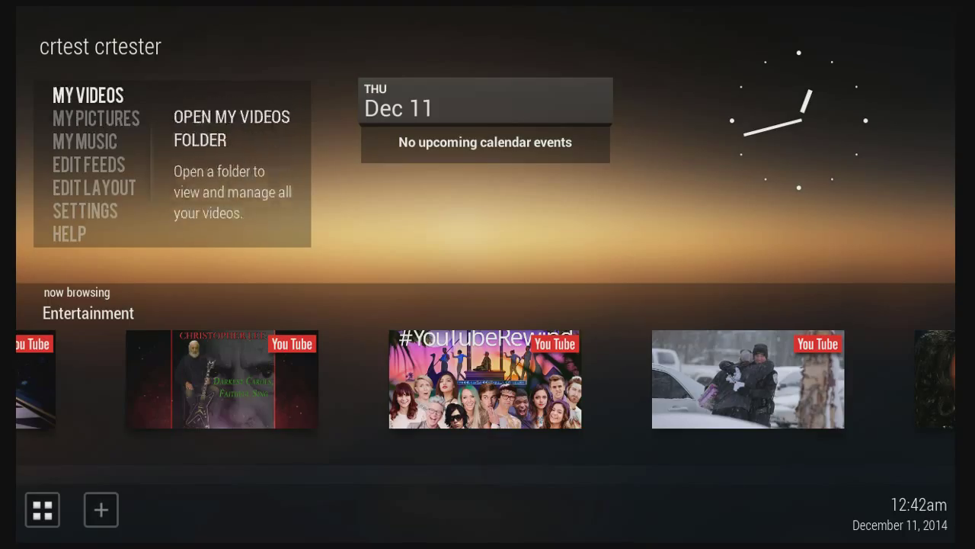
- Open My Videos from the home menu, check the ES File Explorer store page, and return to the home screen
key(Down)
key(Up)
key(Down)
key(Down)
key(Up)
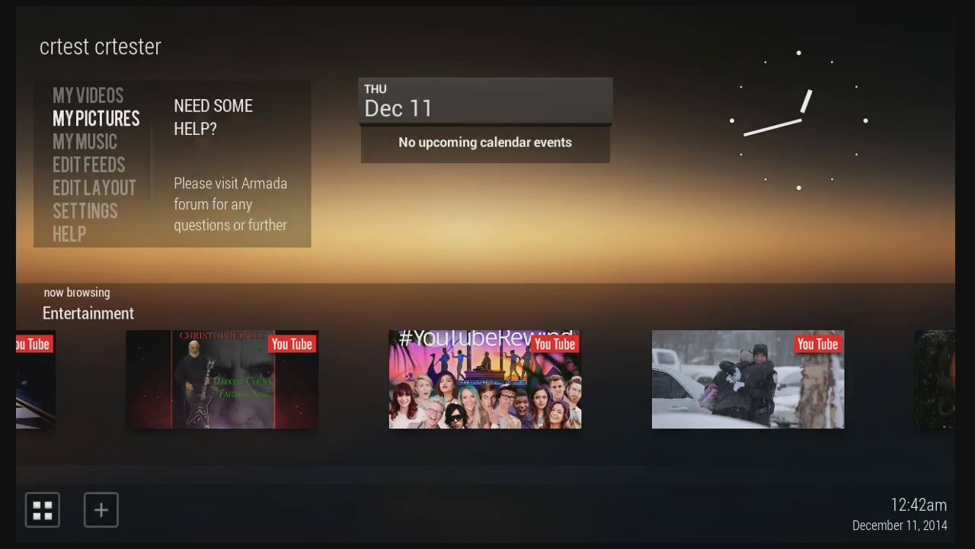
key(Up)
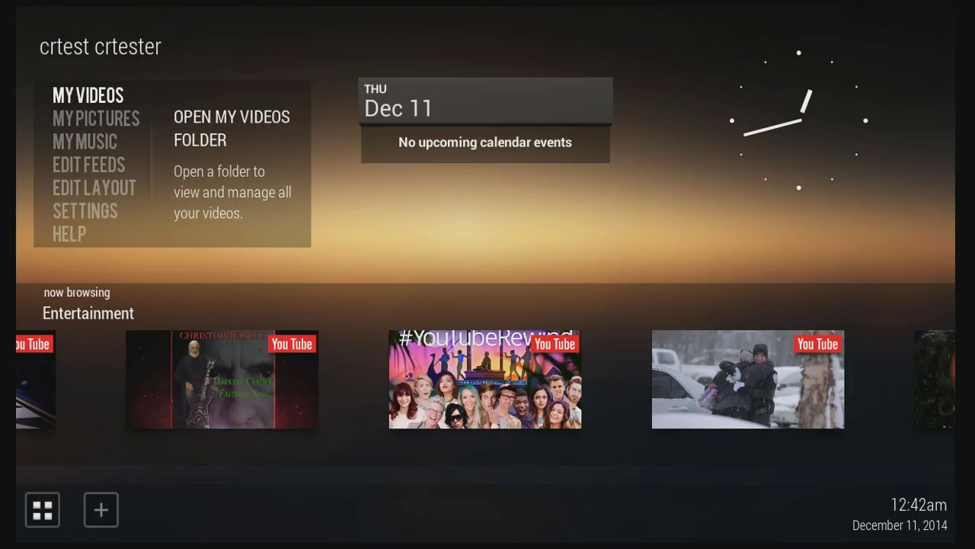
key(Return)
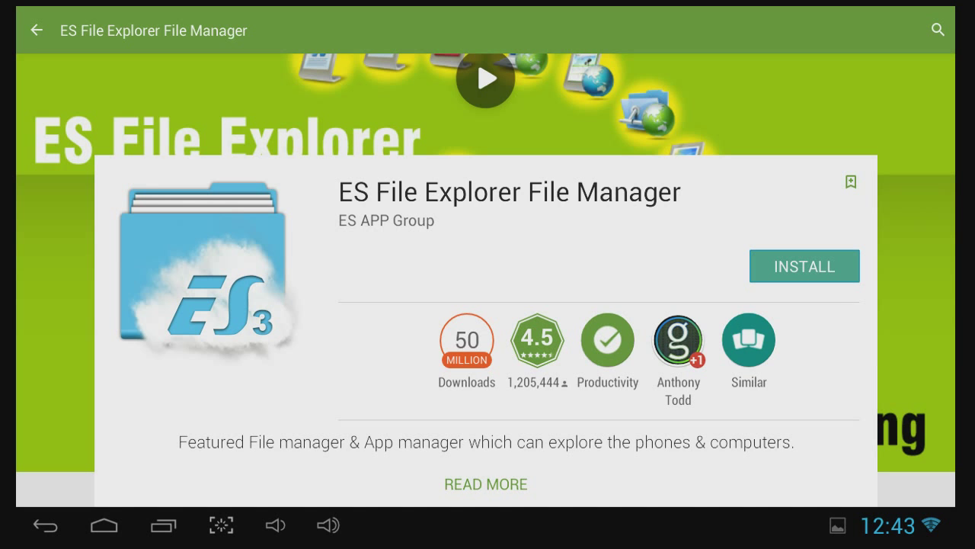
key(Escape)
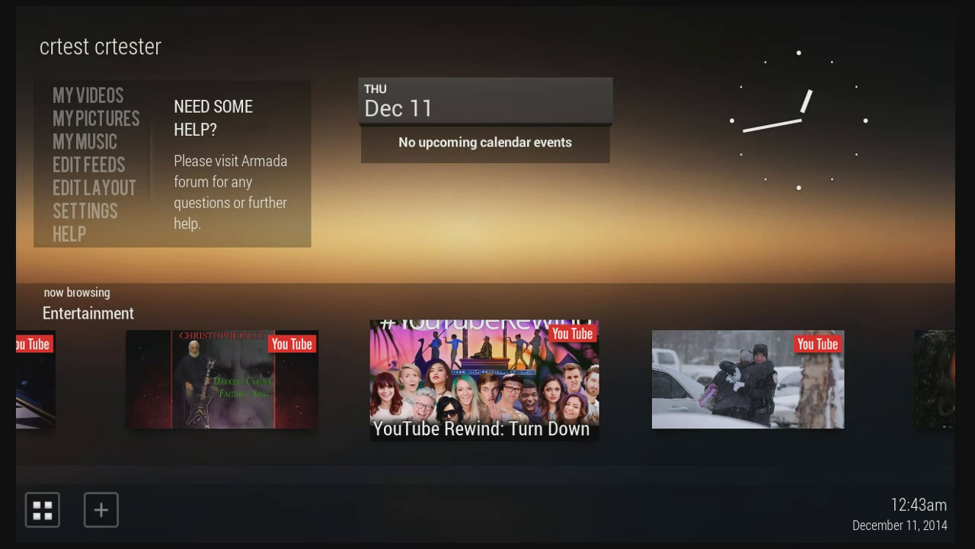
- Review the home menu's media folder entries up to My Pictures and return to the Entertainment film strip
click(101, 510)
key(Left)
key(Up)
key(Up)
key(Up)
key(Up)
key(Up)
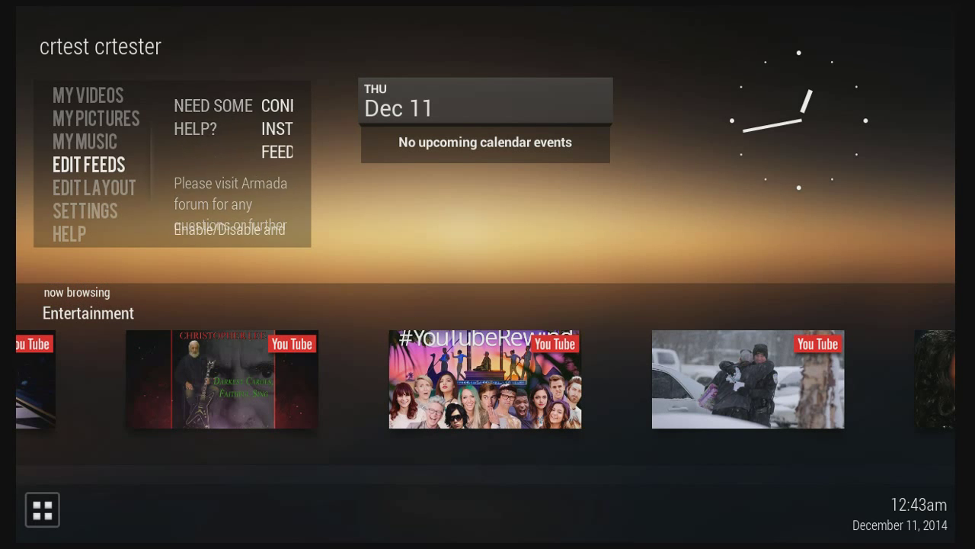
key(Up)
key(Up)
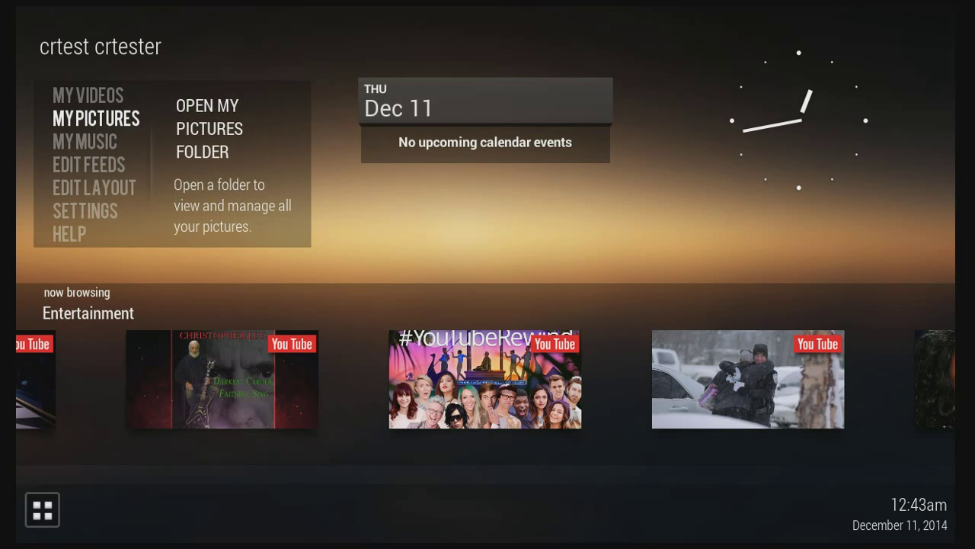
key(Down)
key(Down)
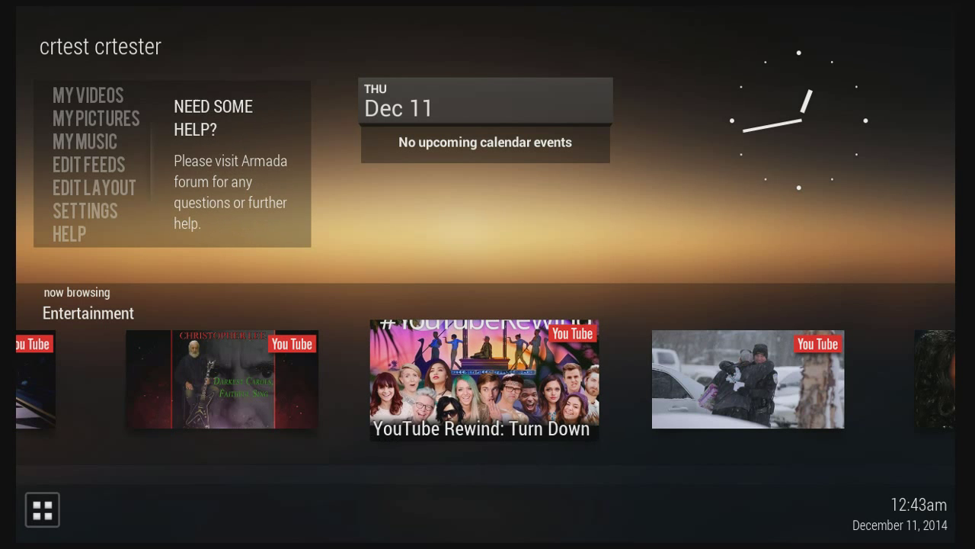
- Browse forward through the Entertainment film strip, from the YouTube videos to the Vimeo videos as far as Home Sweet Home
key(Right)
key(Right)
key(Down)
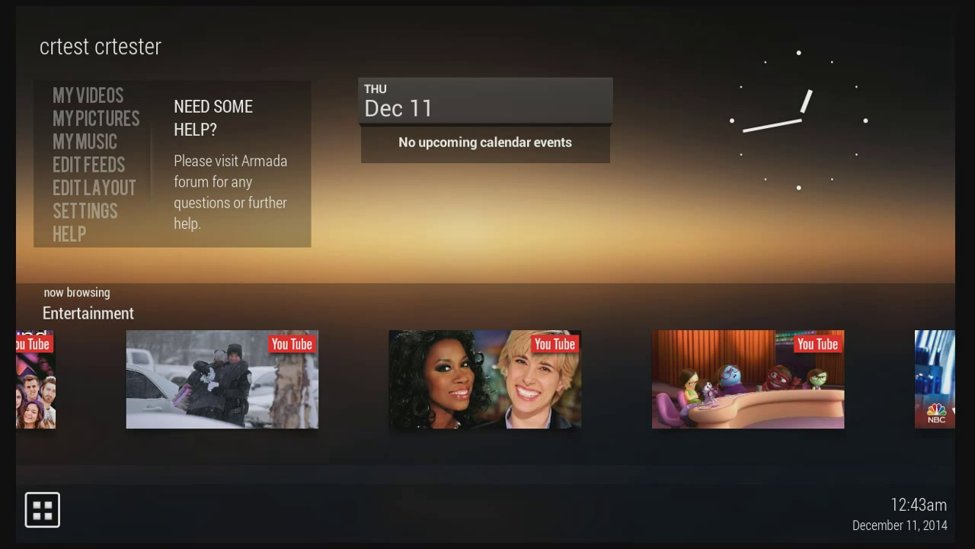
key(Up)
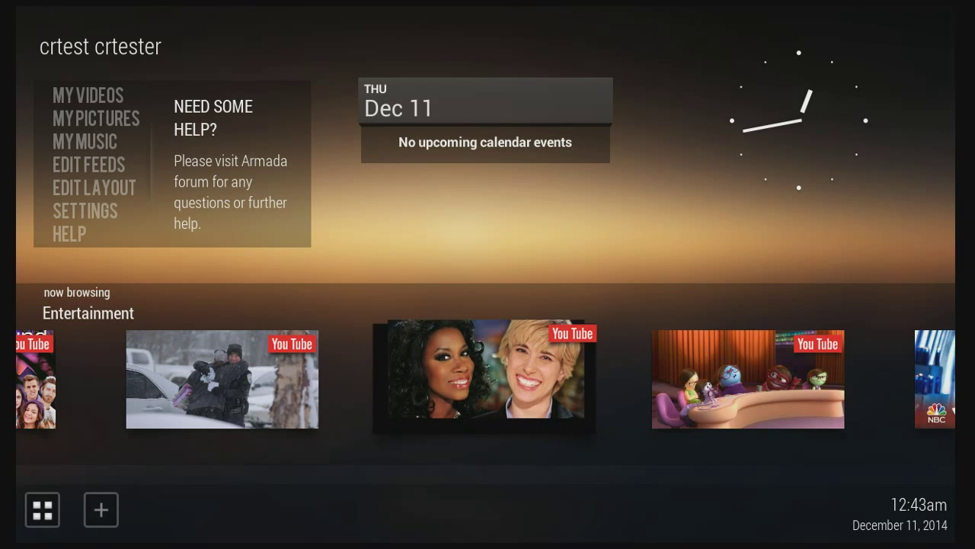
key(Right)
key(Right)
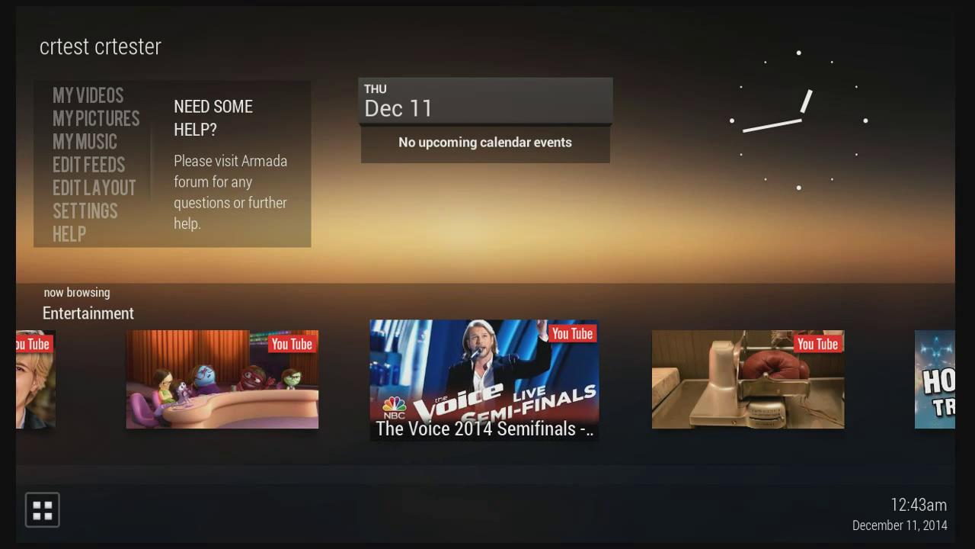
key(Right)
key(Right)
key(Right)
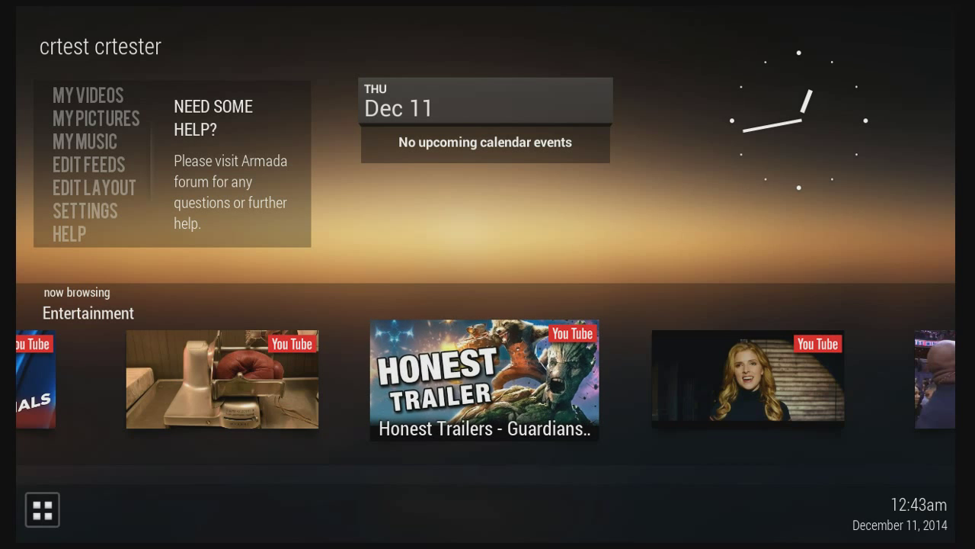
key(Right)
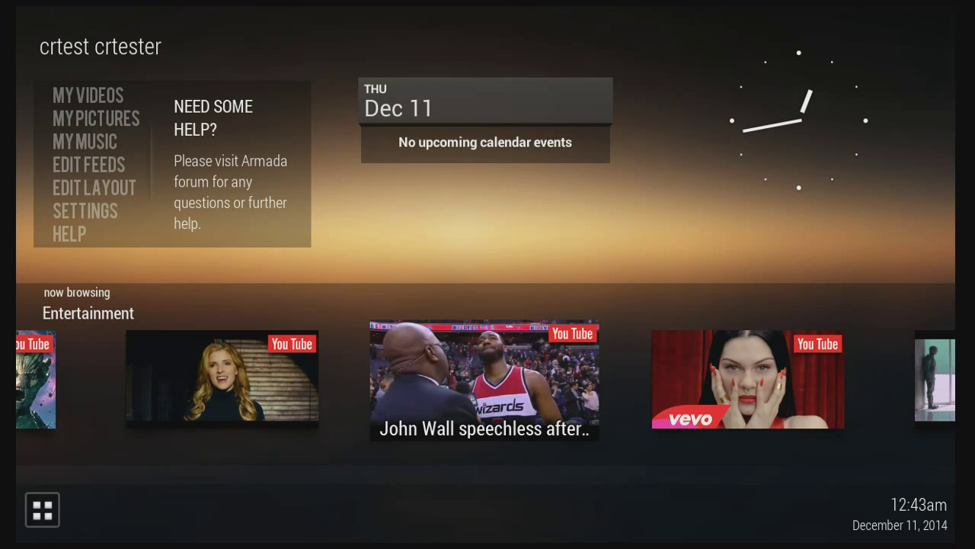
key(Right)
key(Right)
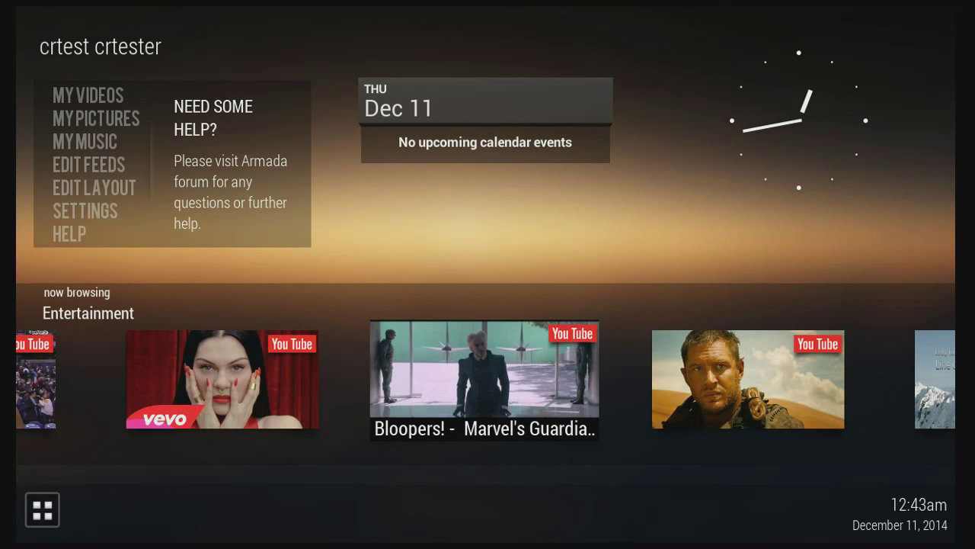
key(Right)
key(Right)
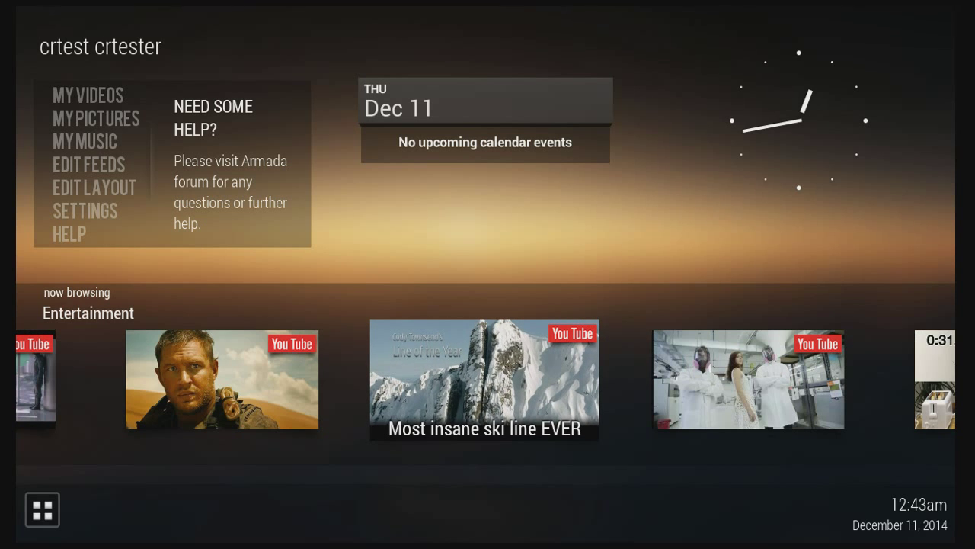
key(Right)
key(Right)
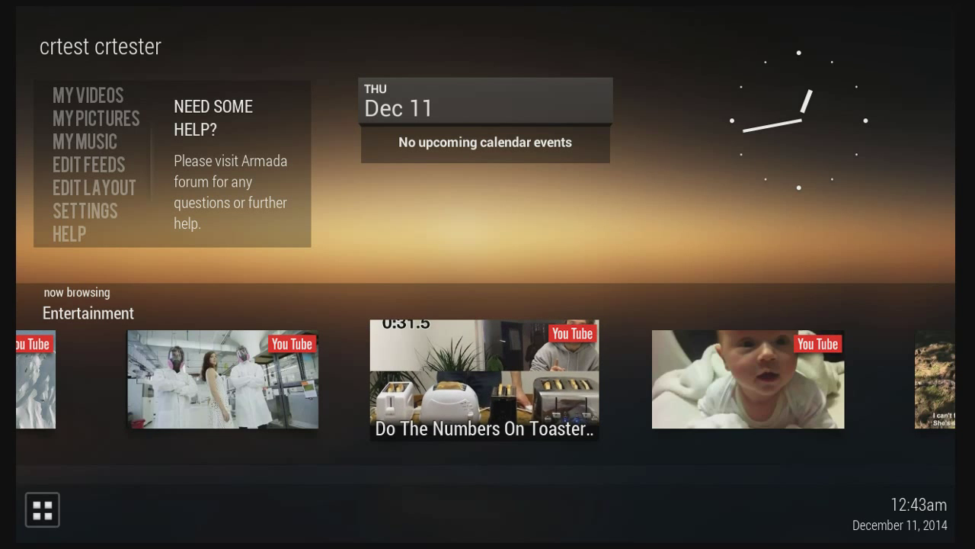
key(Right)
key(Right)
key(Right)
key(Right)
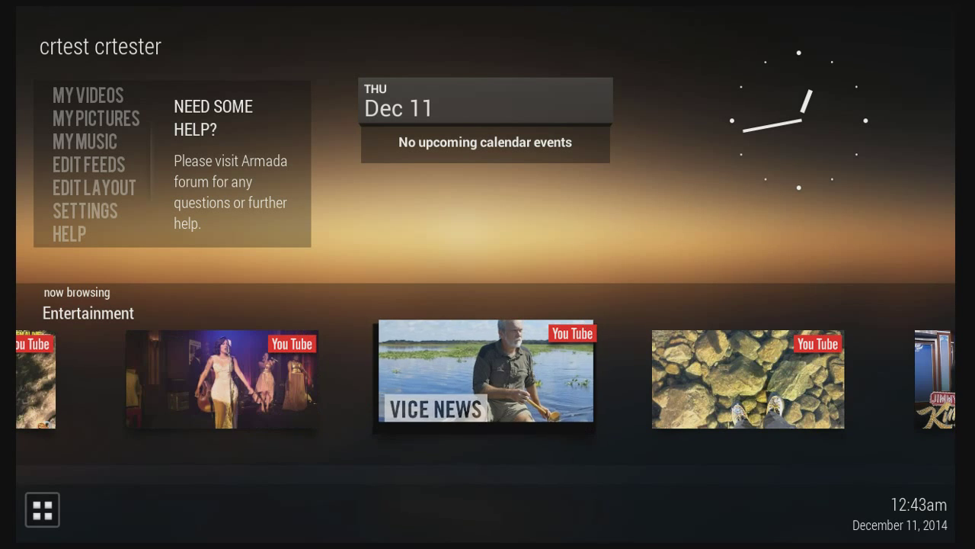
key(Right)
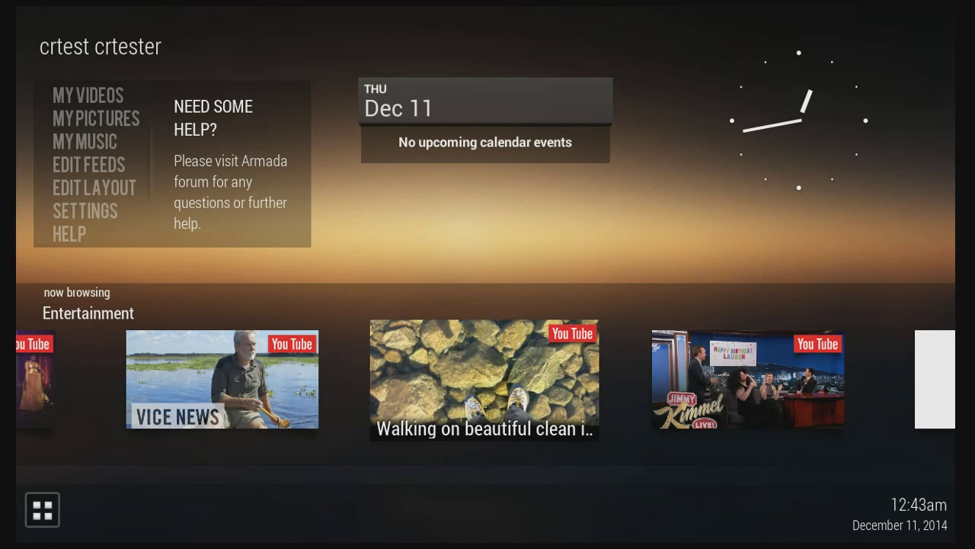
key(Right)
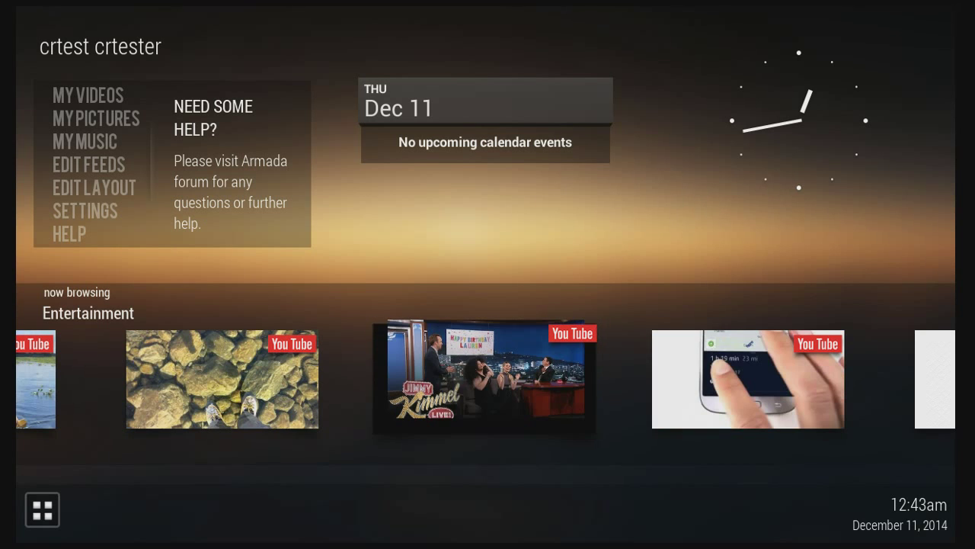
key(Right)
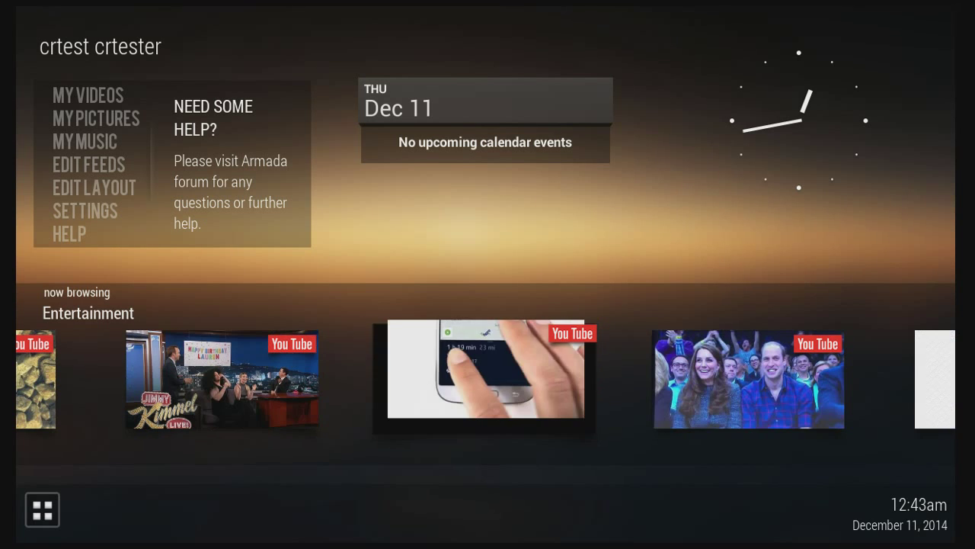
key(Right)
key(Right)
key(Right)
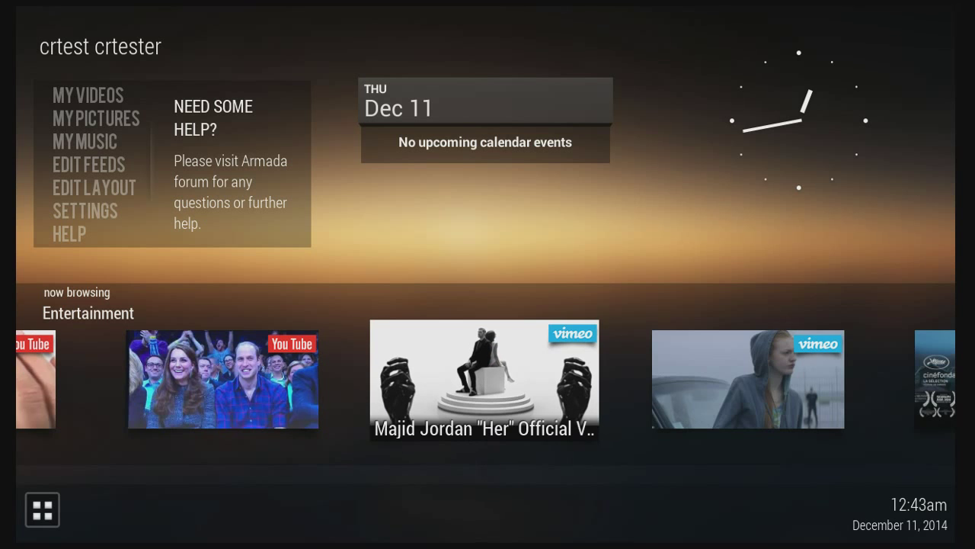
key(Right)
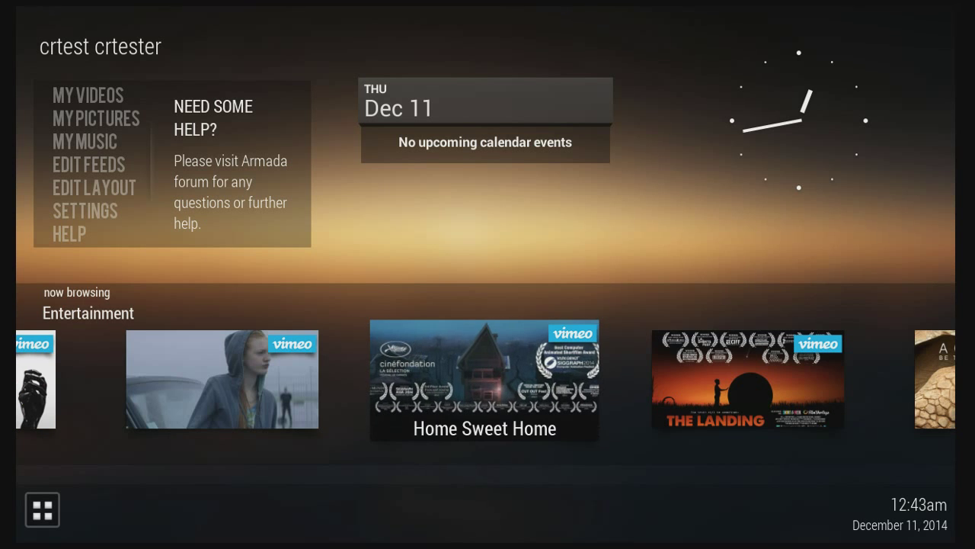